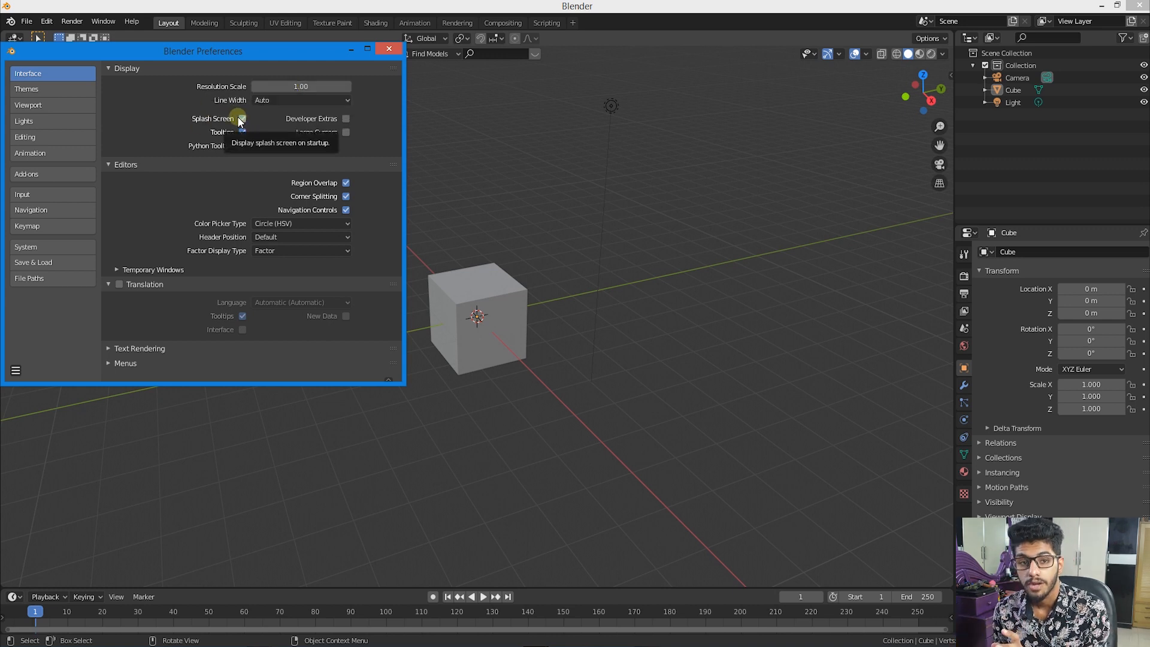
- Display the splash screen from the main window and dismiss it
click(11, 21)
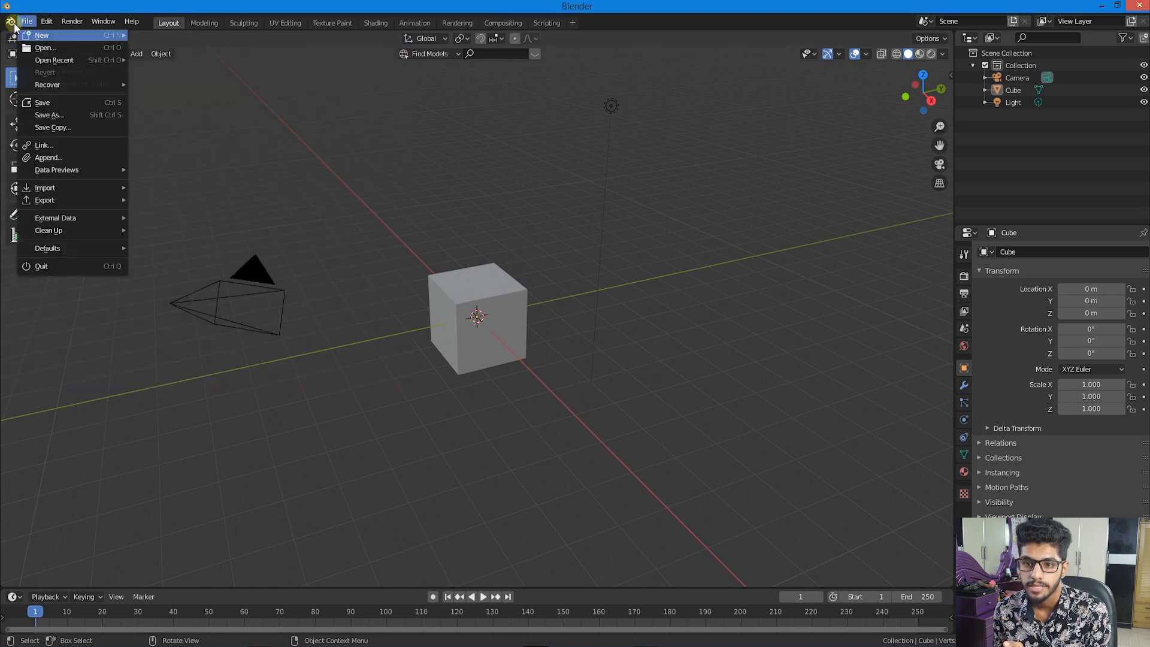
click(11, 21)
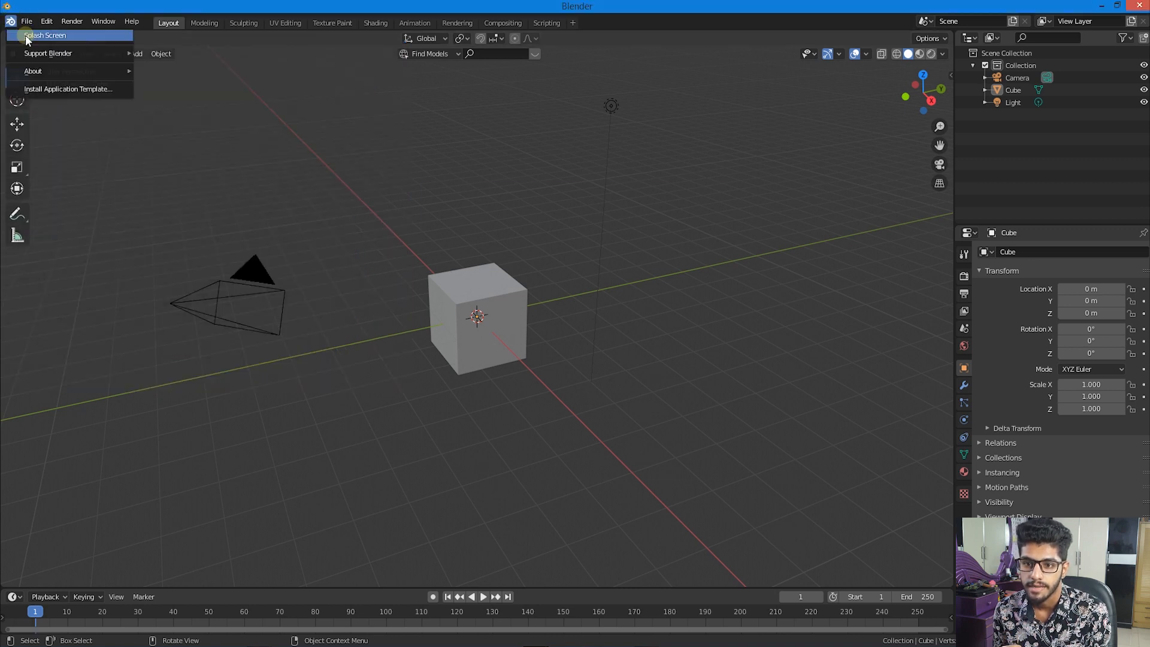
click(36, 35)
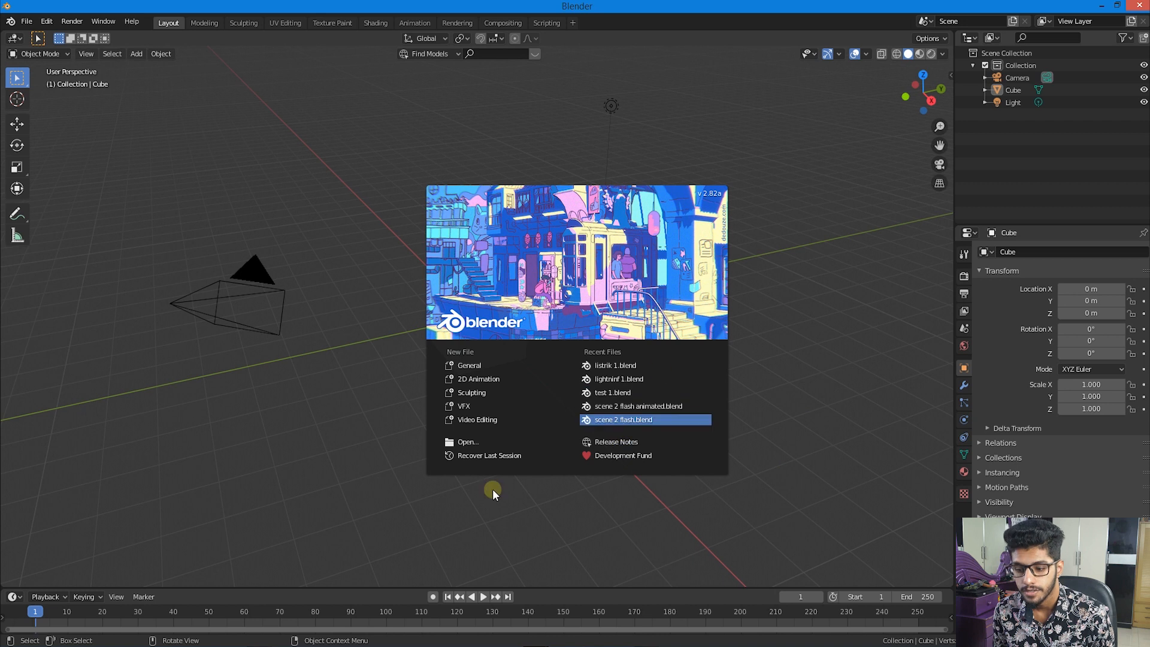
click(835, 235)
- Bring the Preferences window back and expand the Text Rendering settings in the Interface section
mouse_move(550, 640)
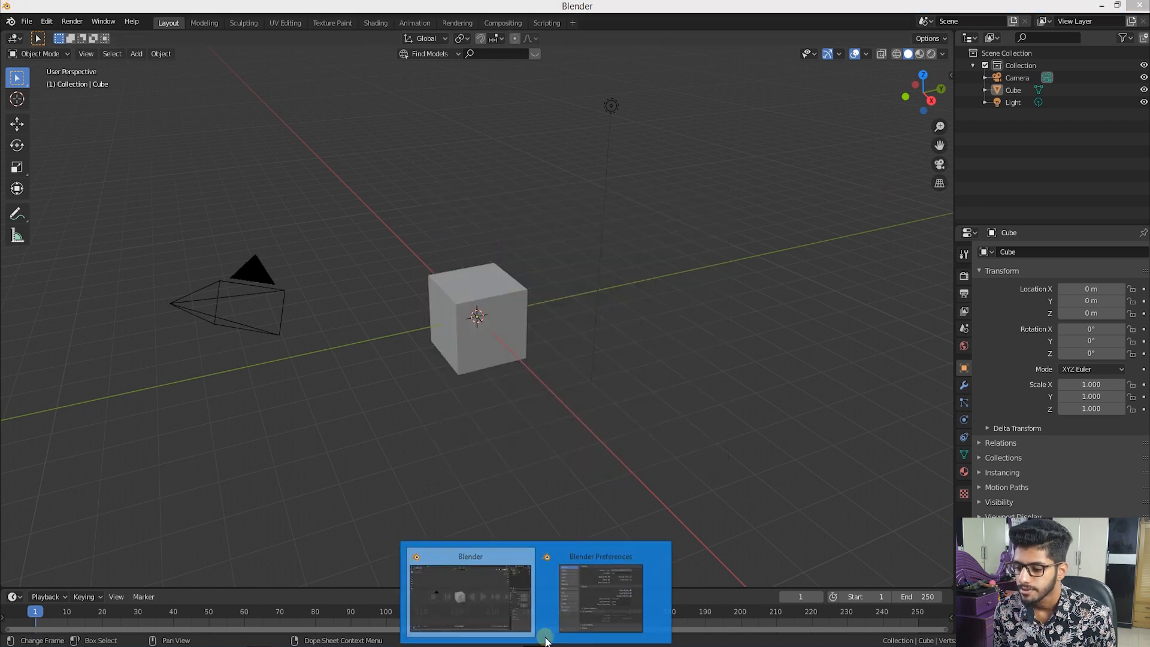
click(593, 598)
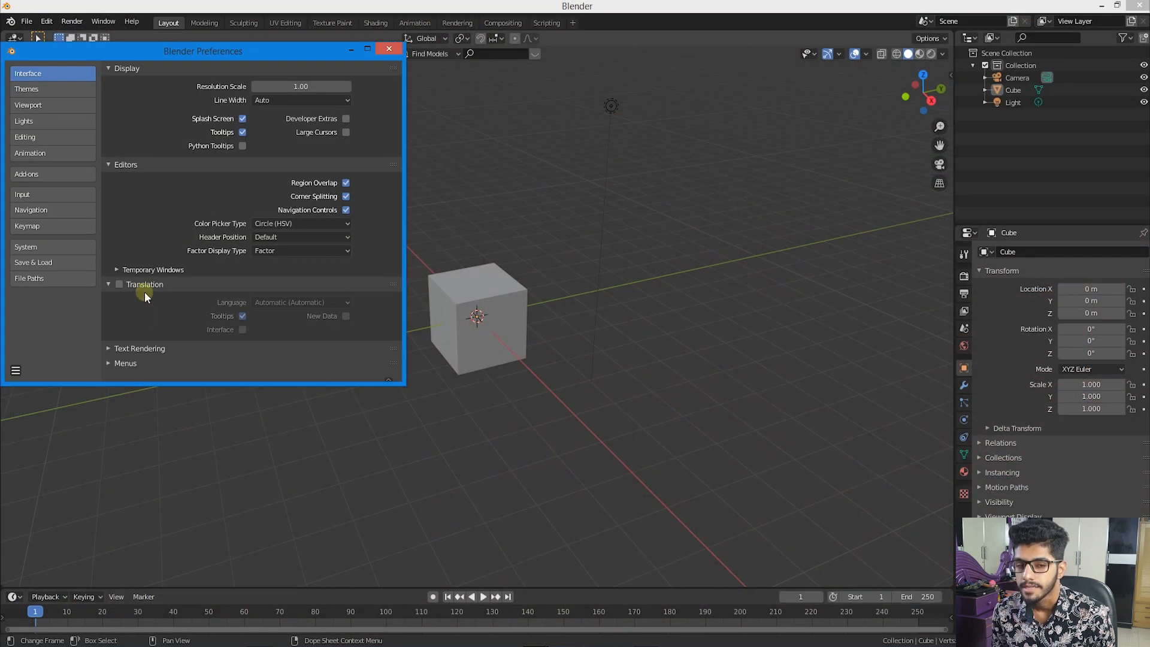
click(138, 348)
scroll(164, 345, down, 2)
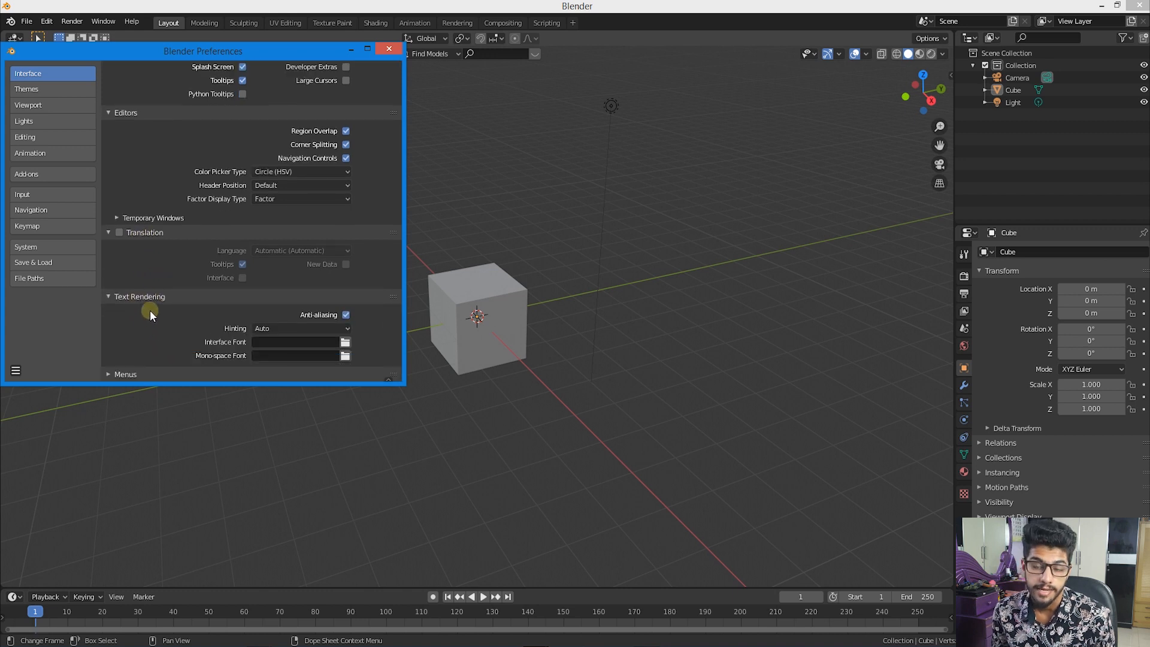
- Examine the Dope Sheet colours in the Themes preferences and collapse that group
click(32, 92)
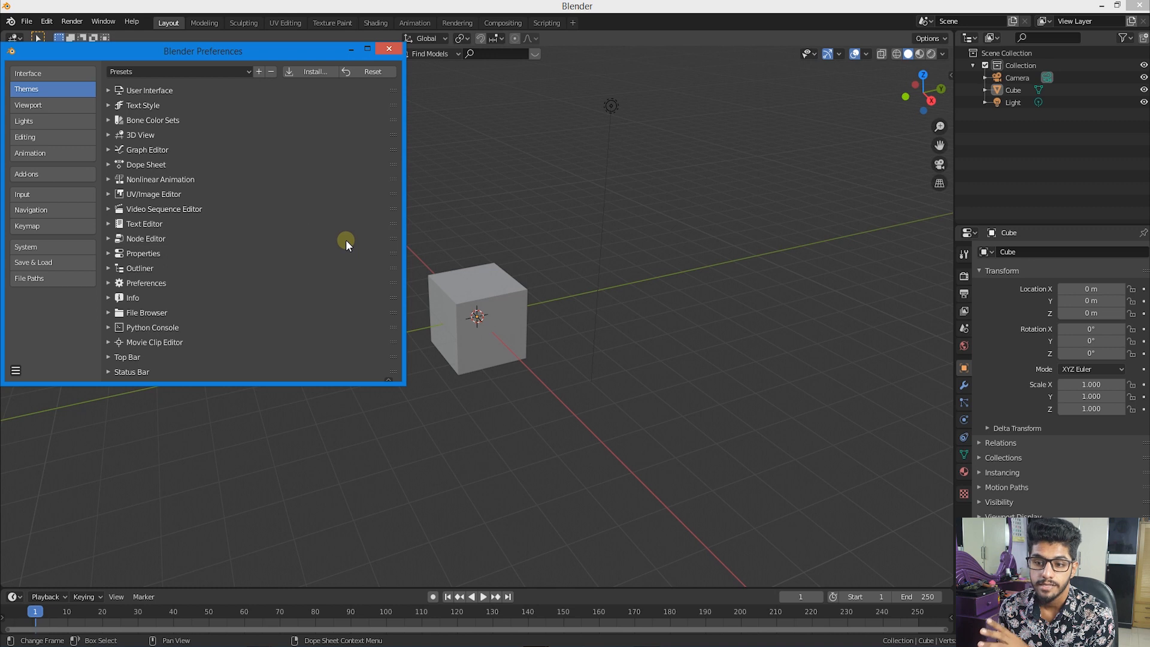
click(108, 164)
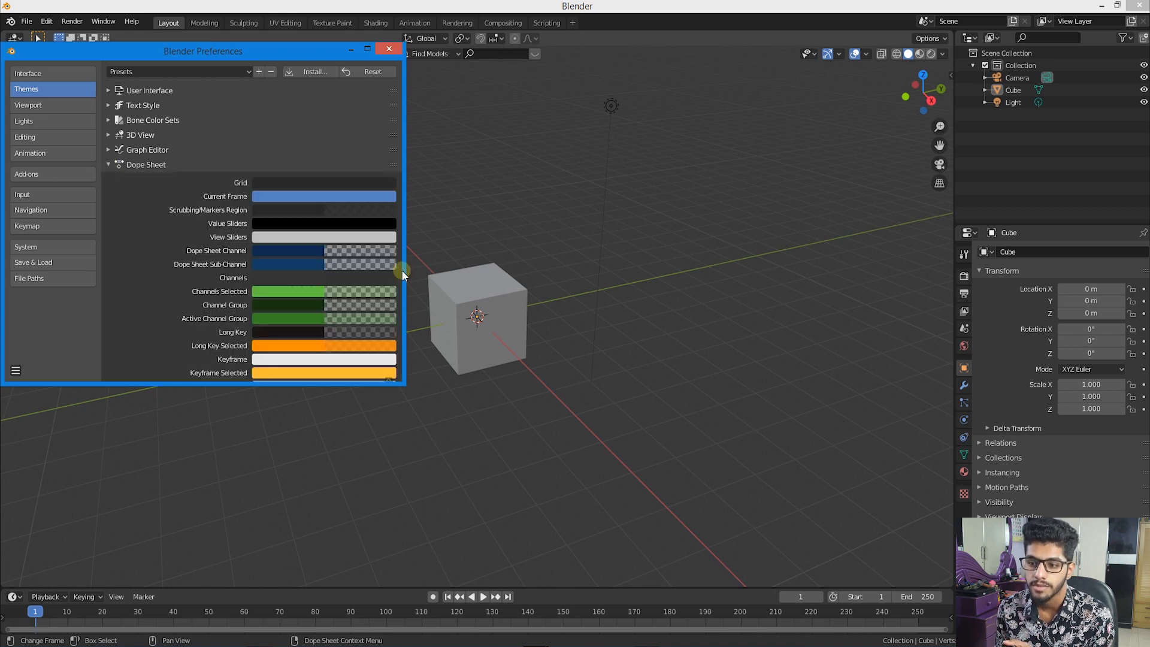
scroll(366, 240, down, 3)
scroll(319, 240, down, 2)
scroll(144, 191, up, 3)
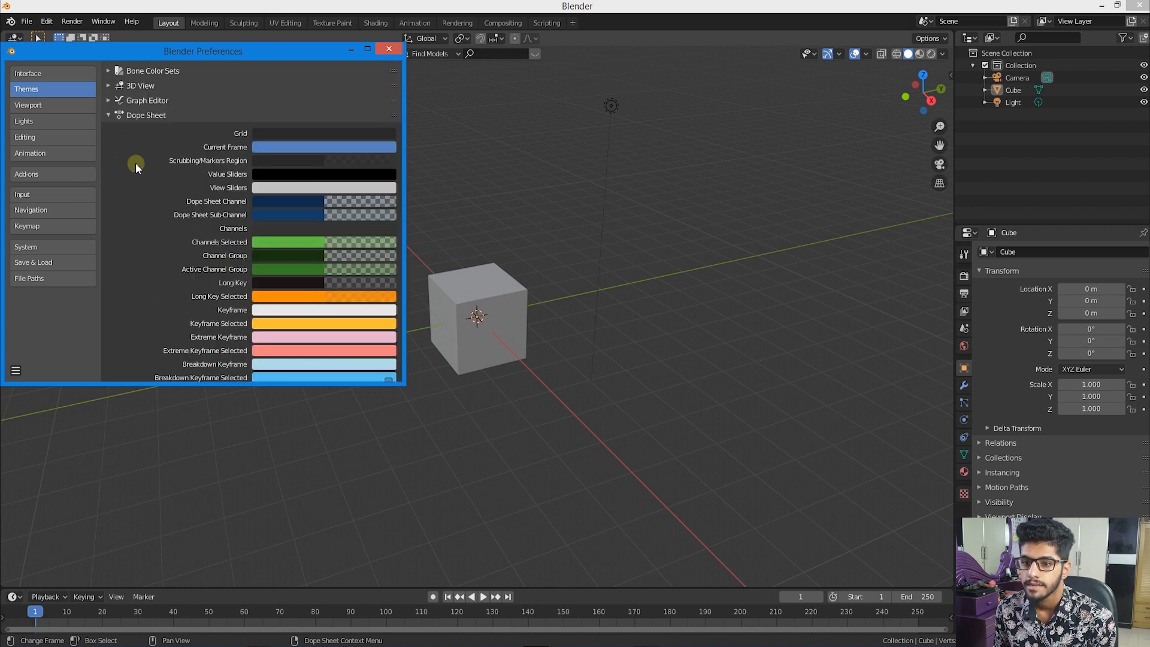
click(106, 116)
- Examine the User Interface and Graph Editor theme settings, collapsing each group after viewing it
click(110, 93)
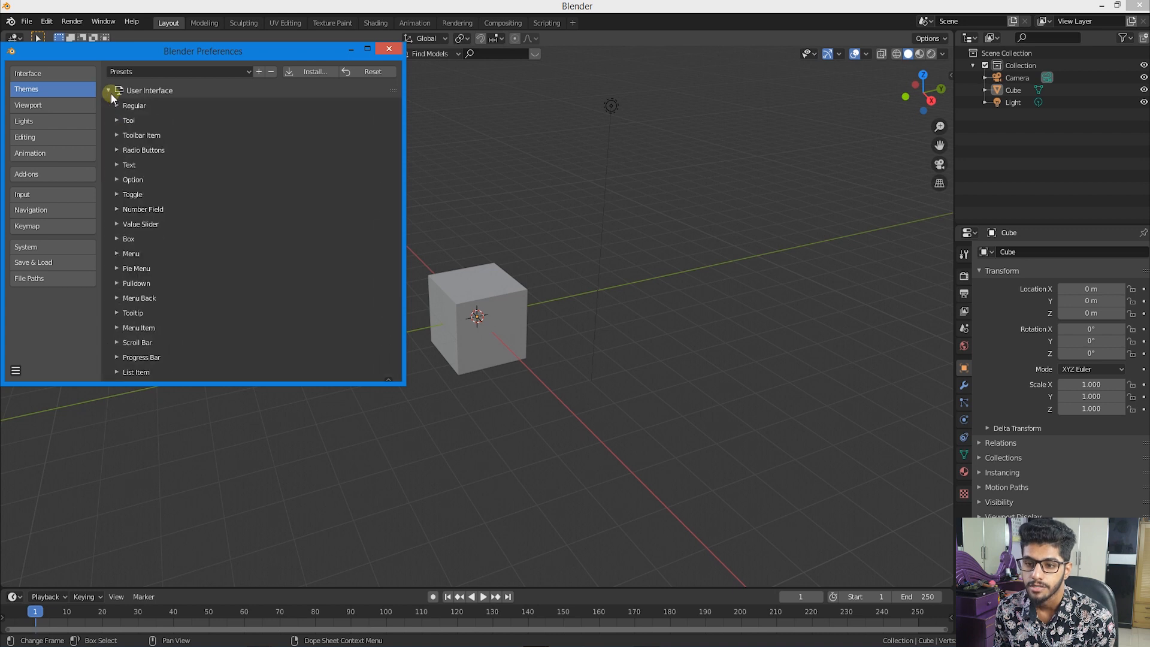
click(110, 92)
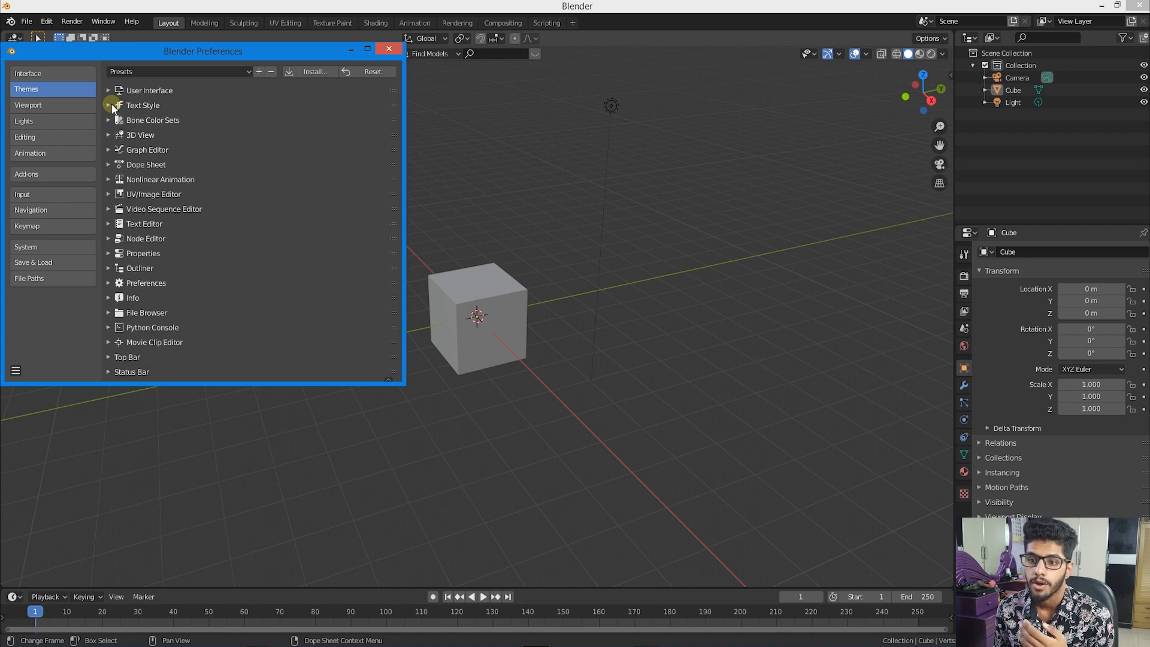
click(107, 150)
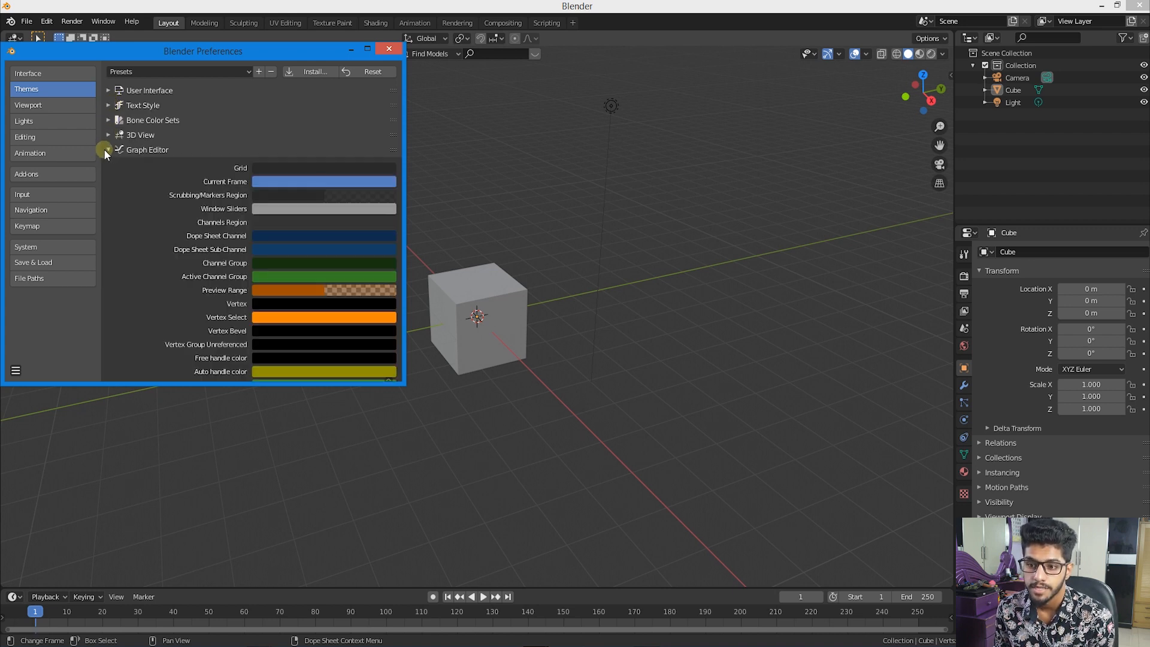
scroll(336, 243, down, 10)
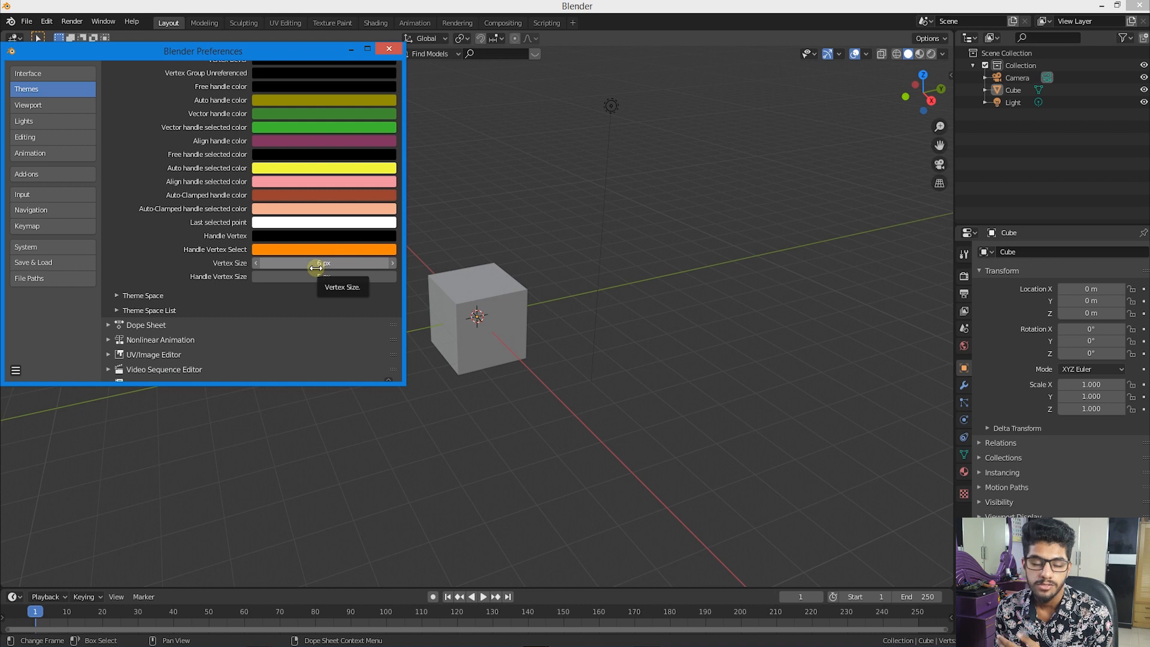
scroll(327, 248, up, 15)
click(109, 150)
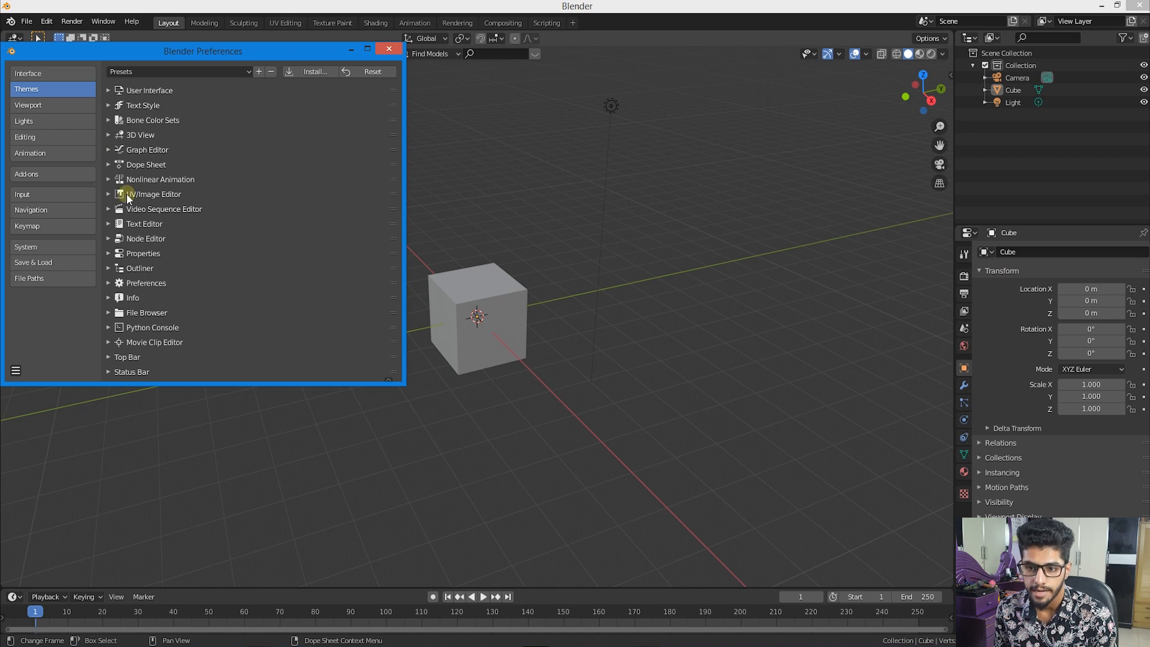
- Review the Viewport, Lights and Editing sections of the preferences
click(74, 104)
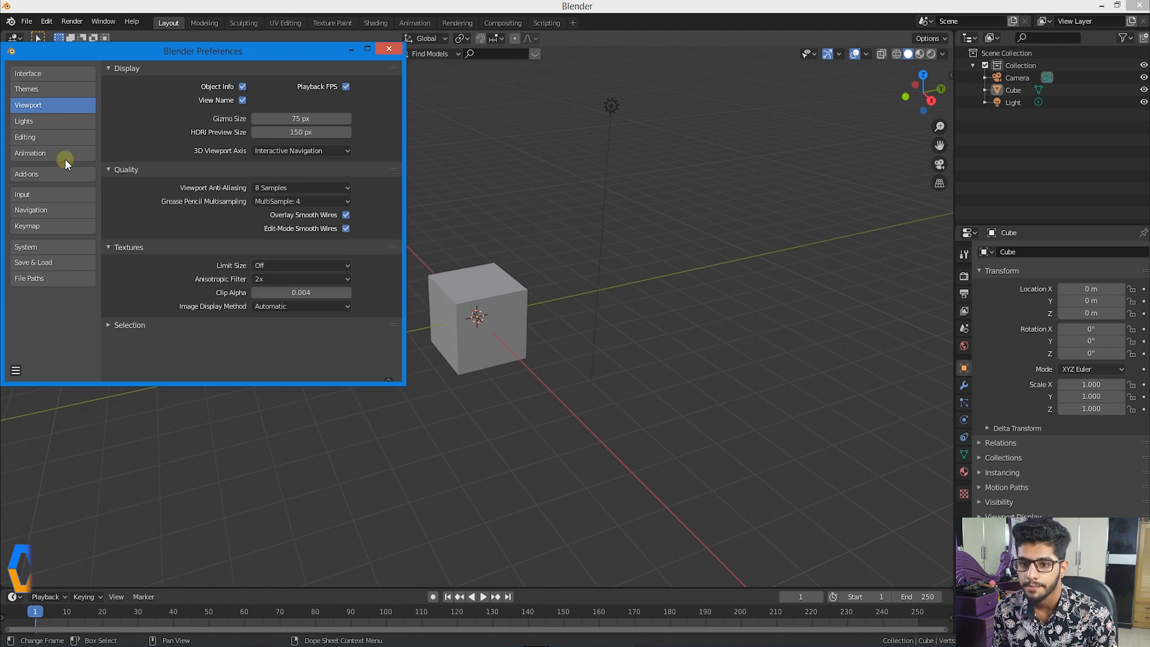
click(53, 120)
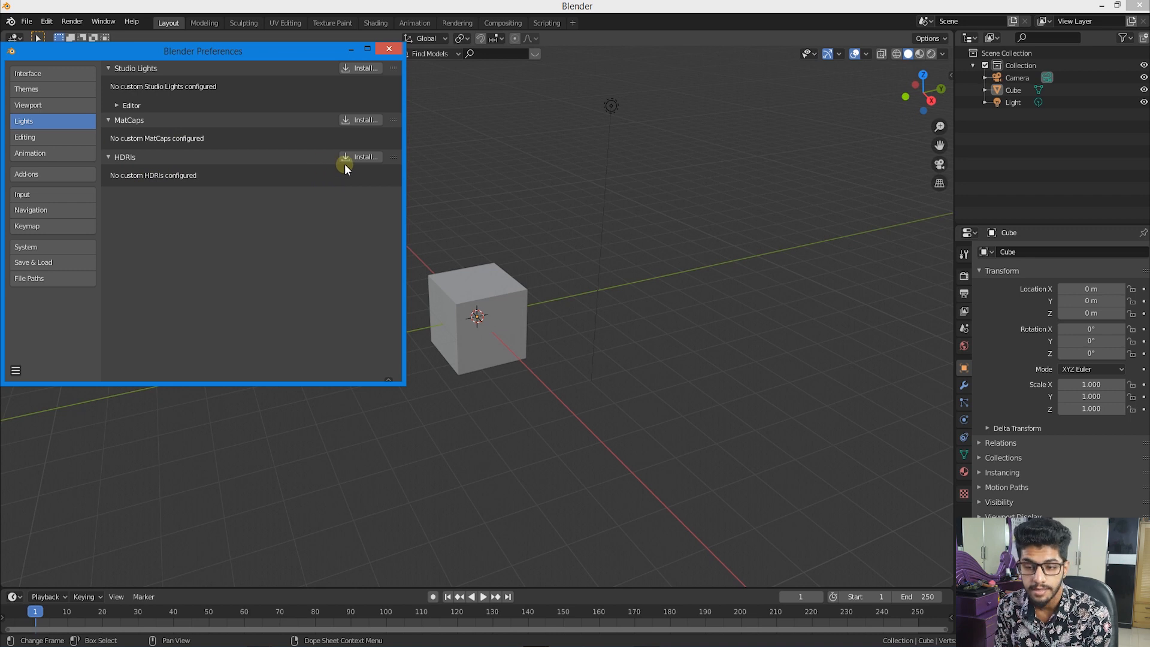
click(57, 138)
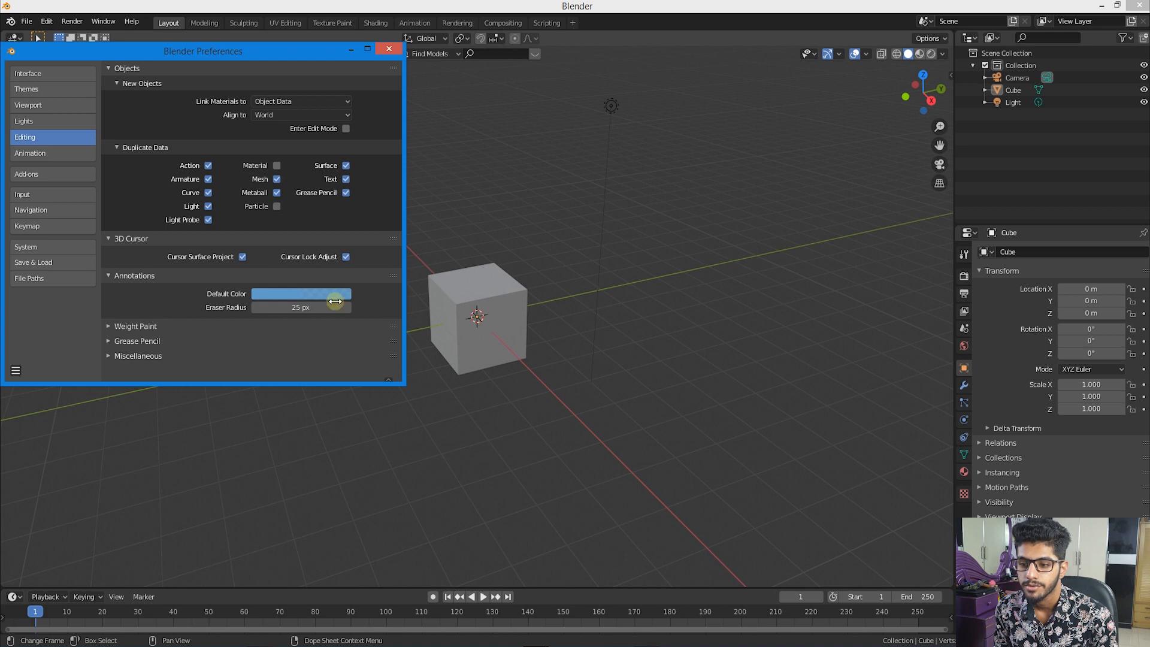
- Select the cube in the viewport and reposition the Preferences window over the scene
drag(289, 51, 760, 225)
click(443, 304)
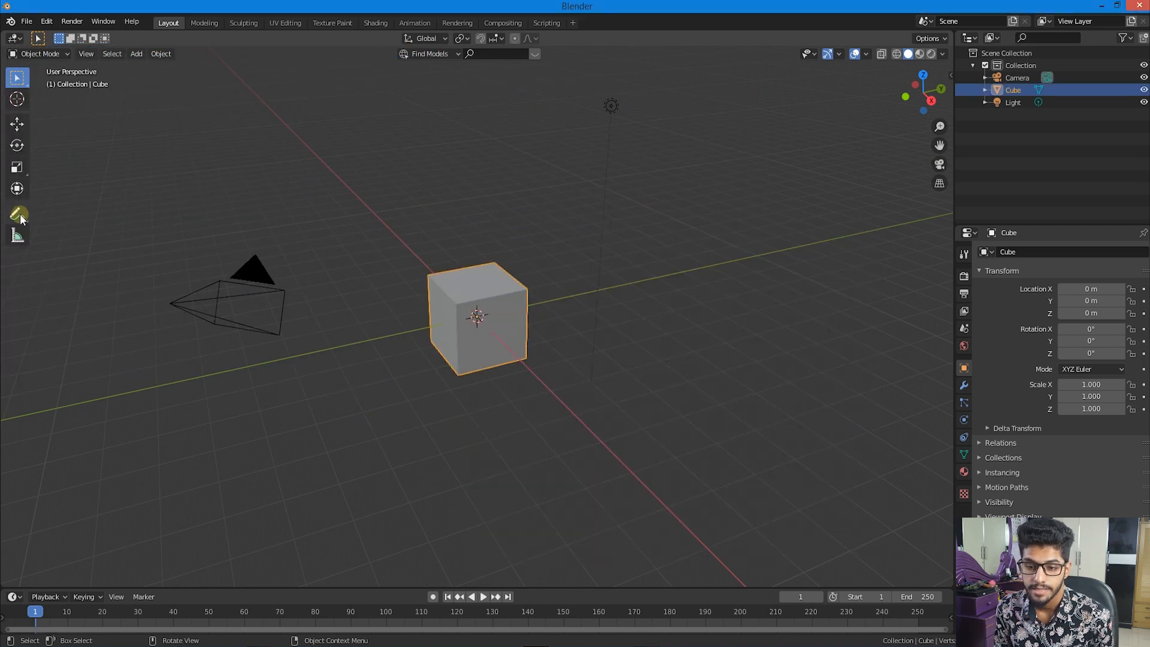
mouse_move(547, 626)
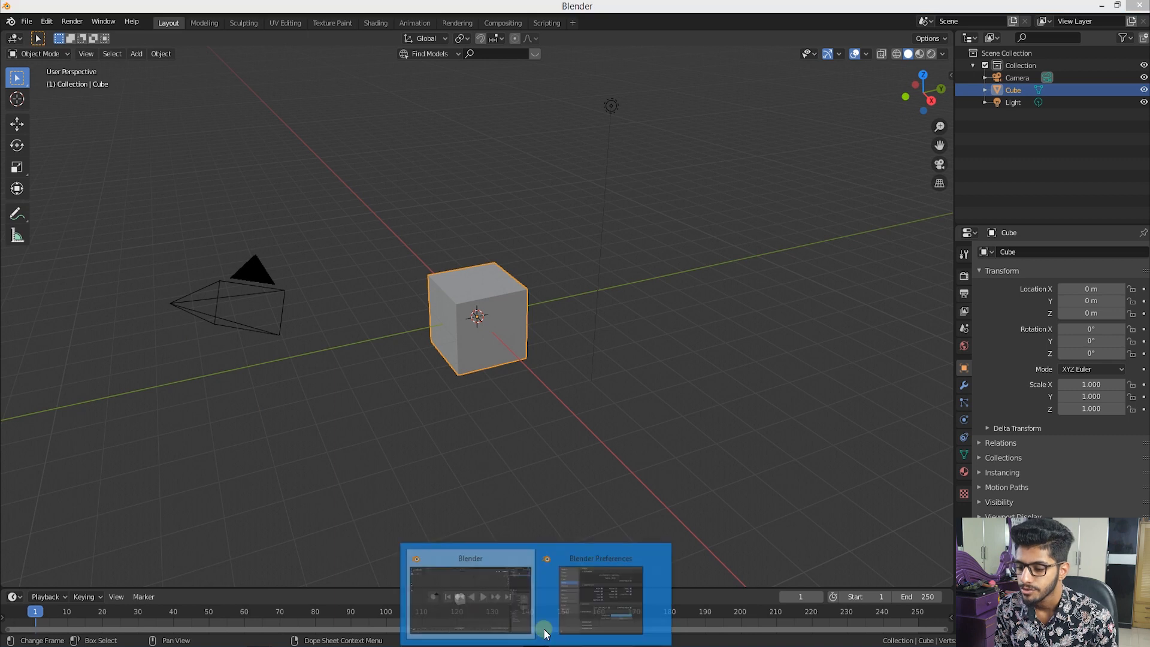
click(602, 585)
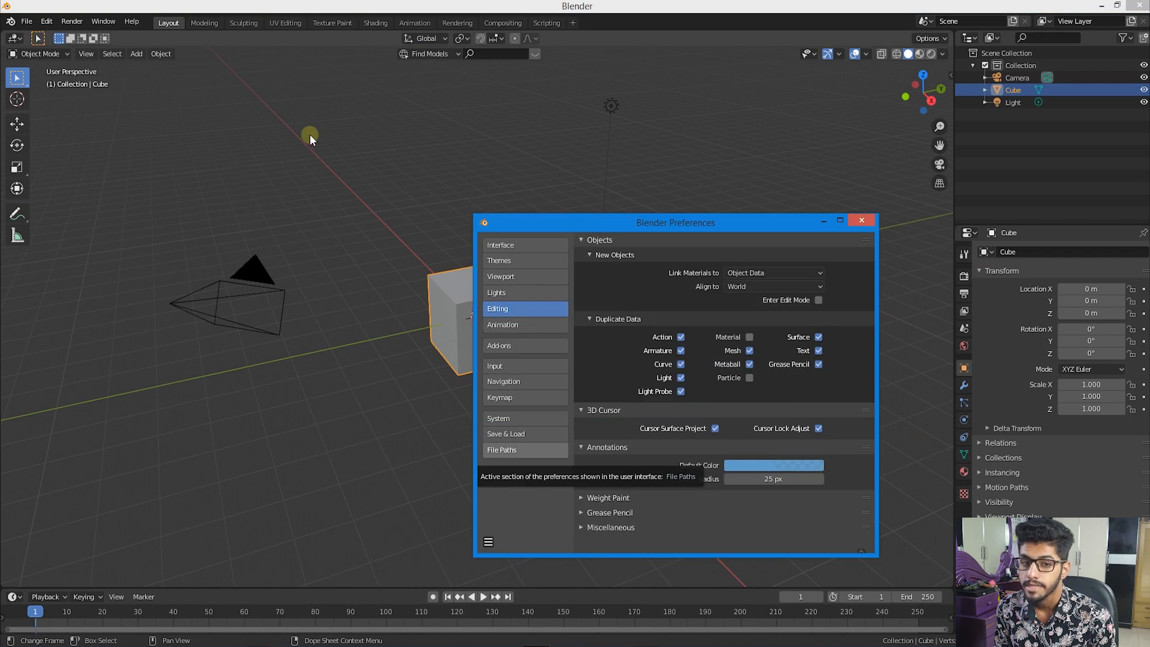
drag(628, 222, 325, 109)
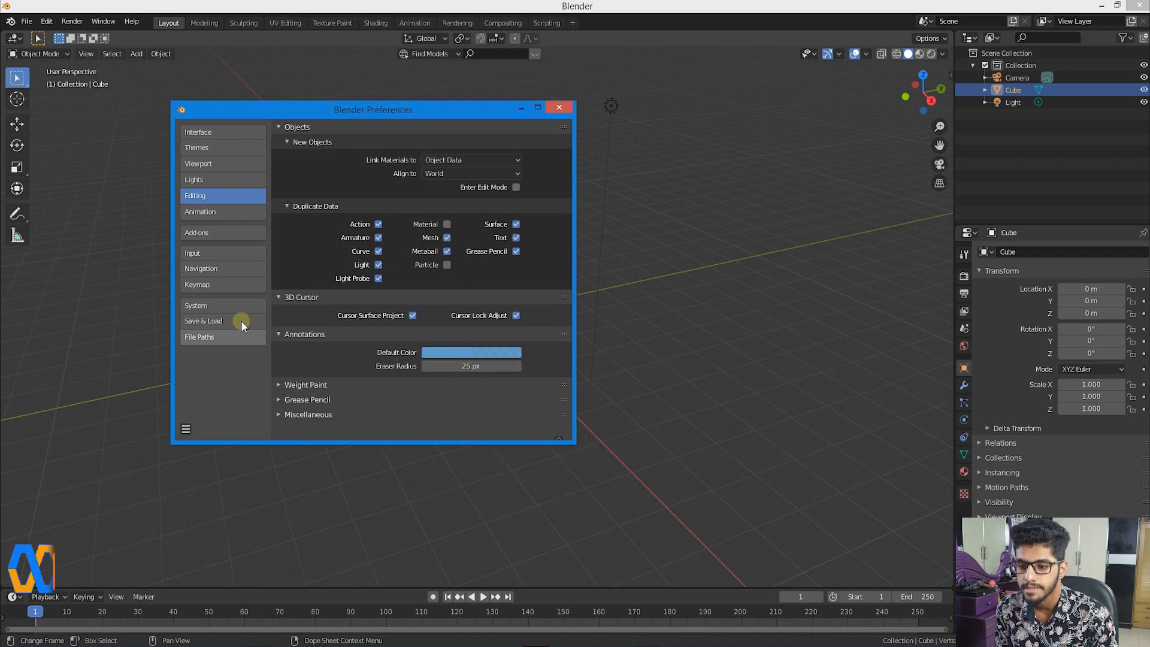
- Review the Animation, Add-ons, Input and Navigation sections of the preferences
click(228, 213)
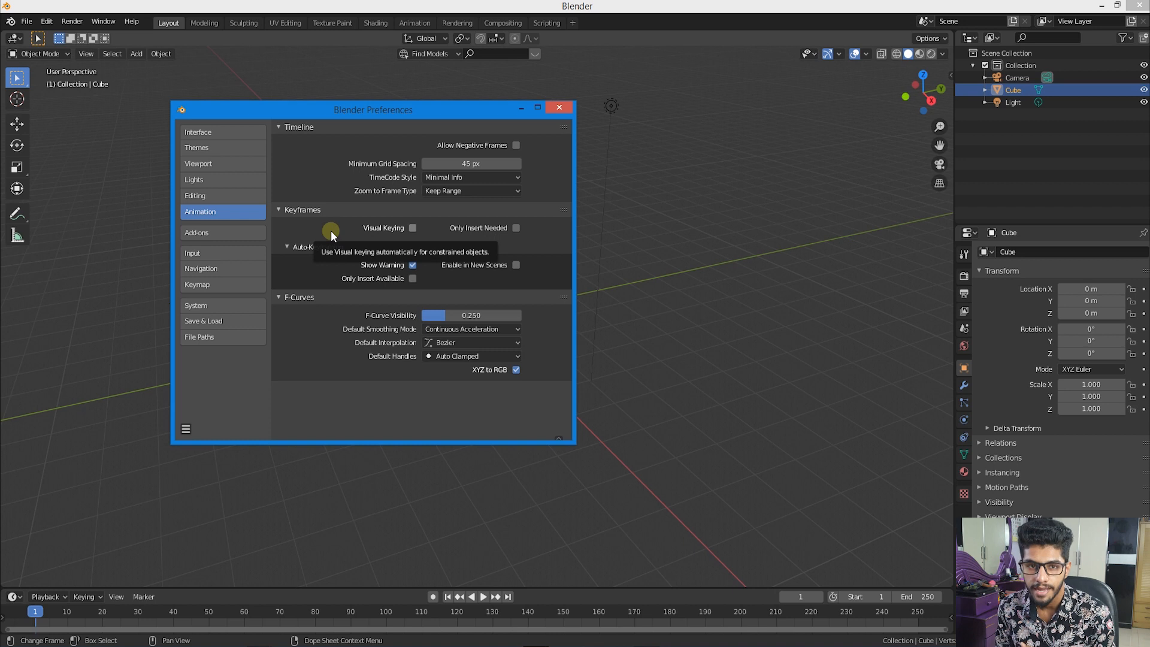
click(221, 232)
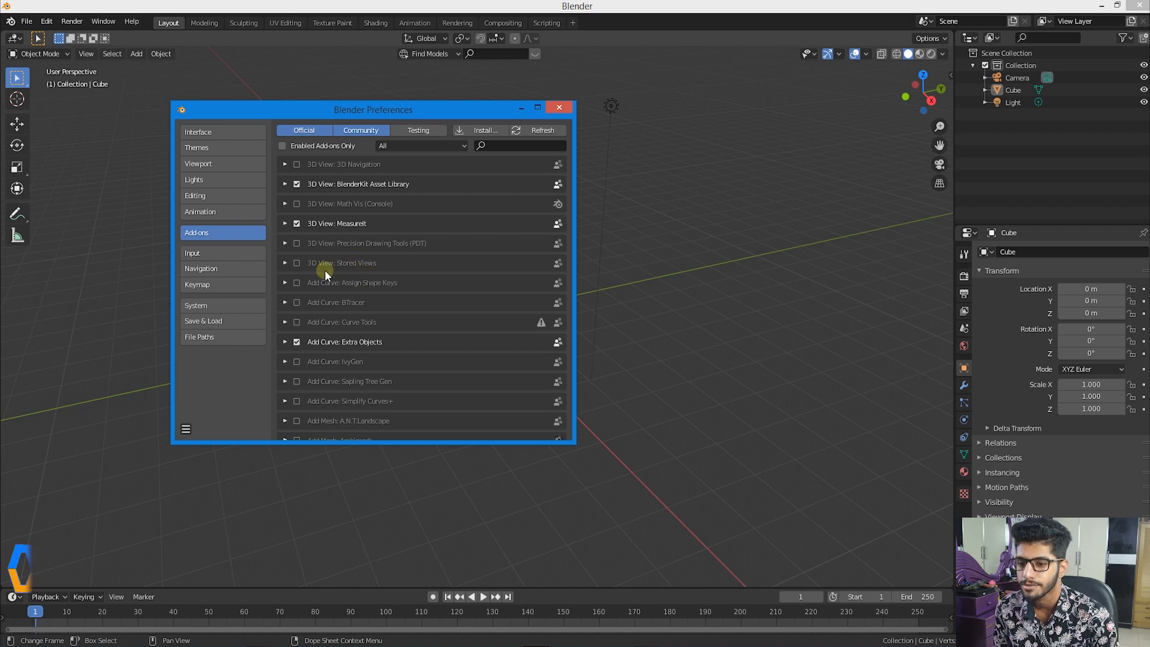
click(244, 254)
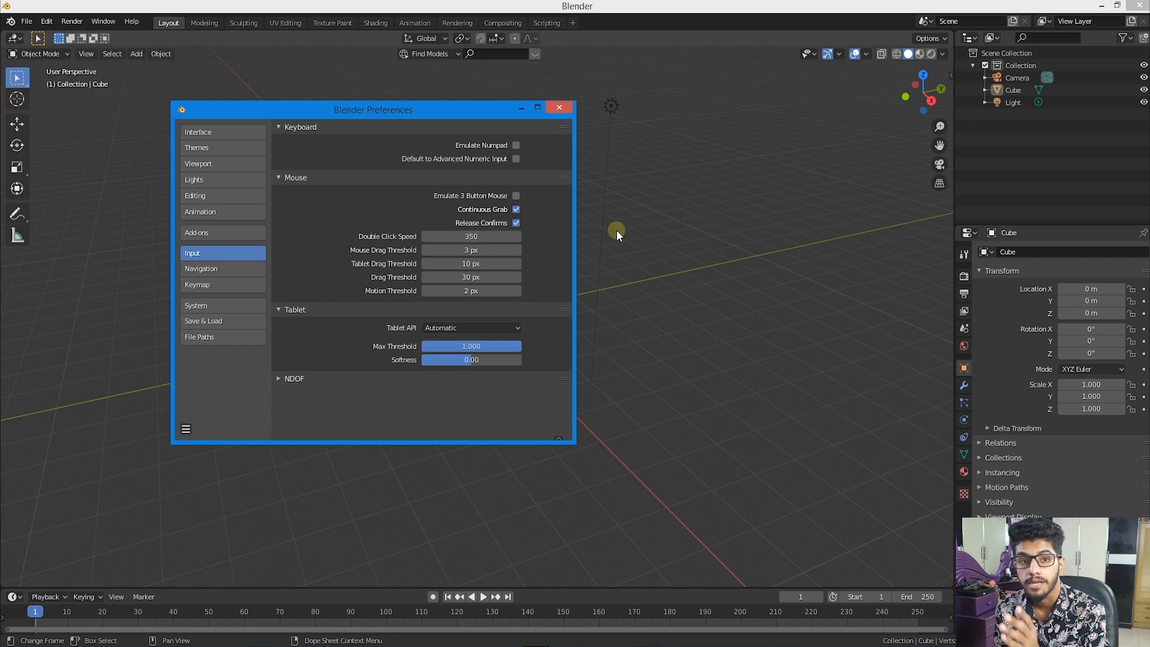
right_click(221, 267)
click(223, 269)
click(219, 269)
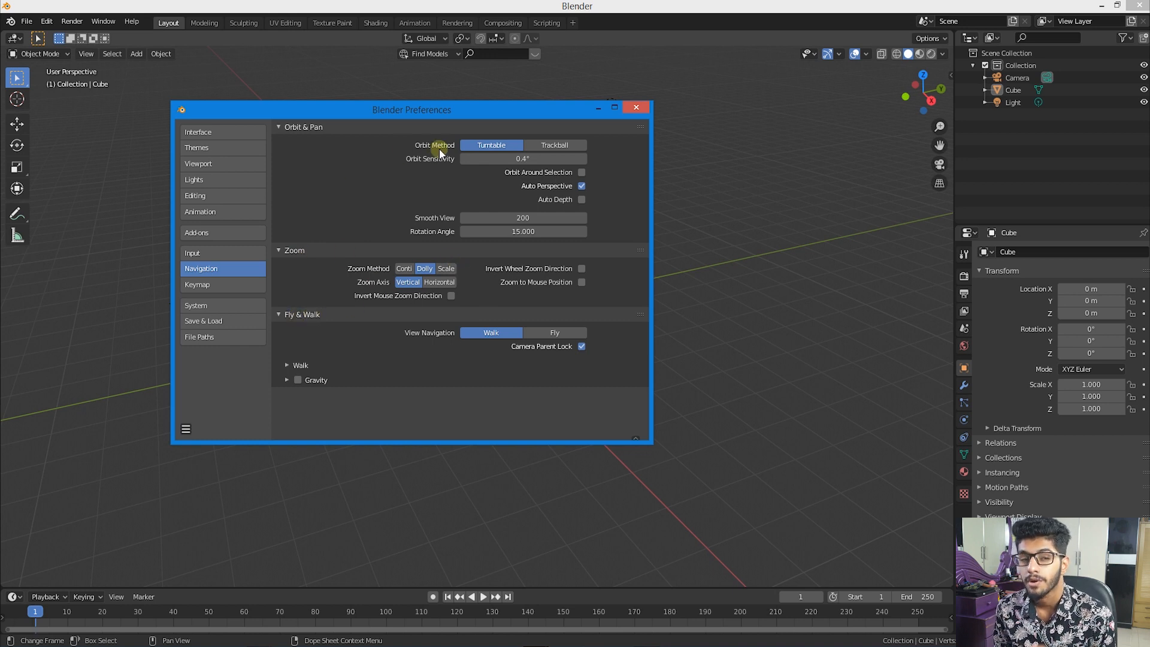
- Show the Keymap preferences and expand the 3D View (Global) shortcuts under 3D View
click(230, 283)
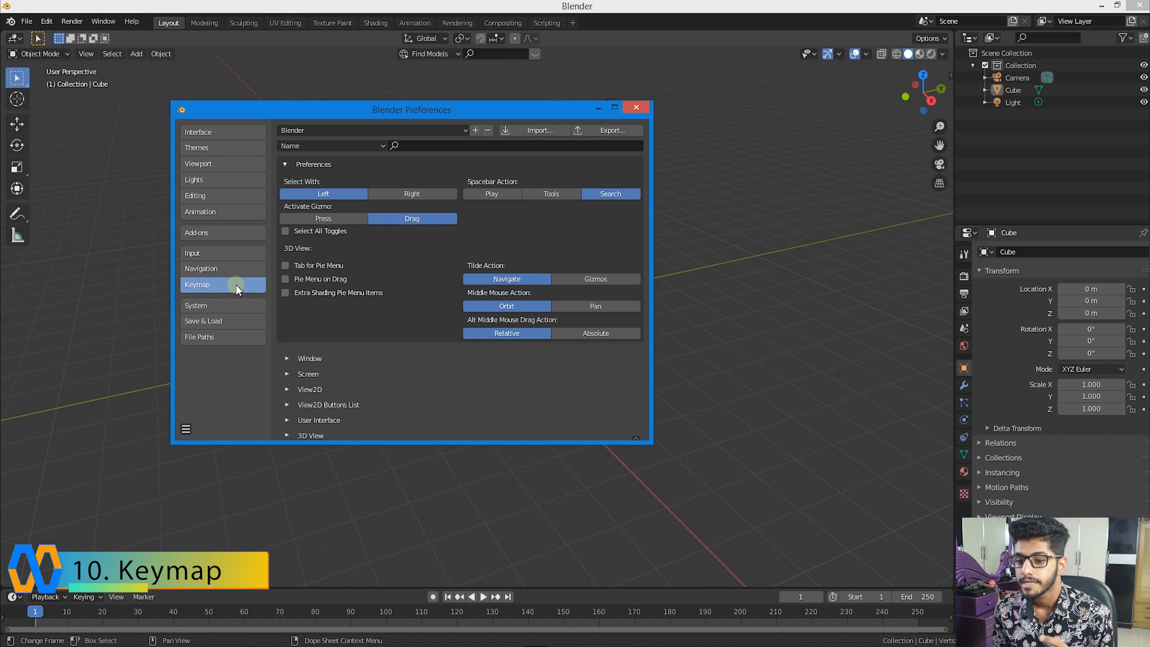
scroll(379, 319, down, 3)
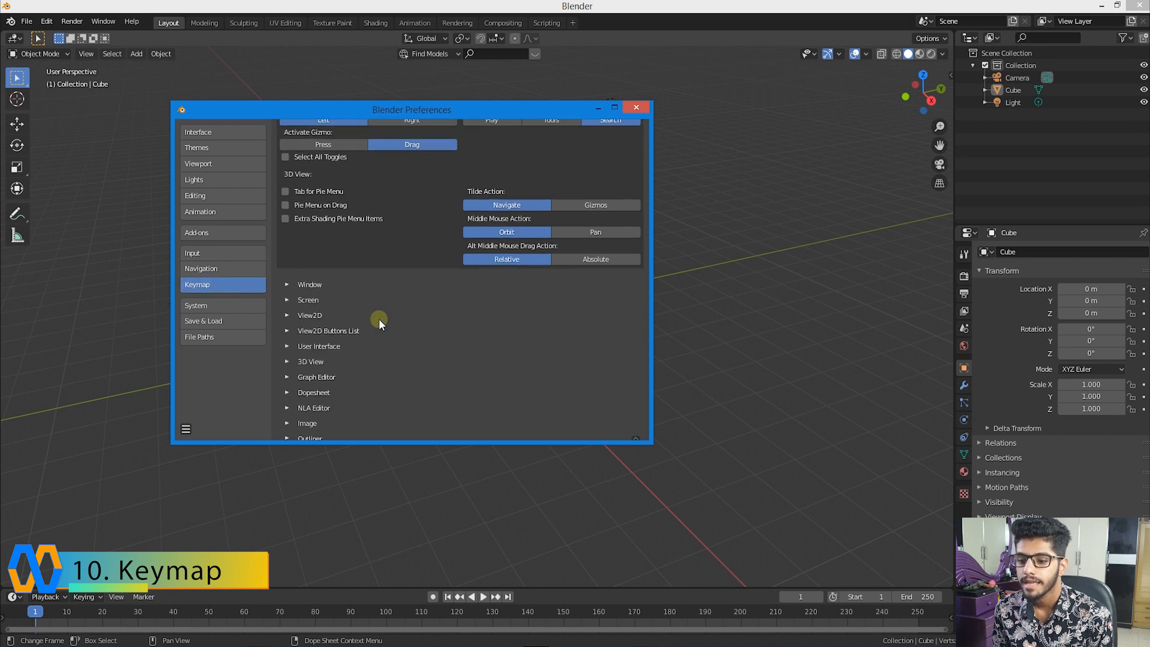
scroll(378, 319, down, 1)
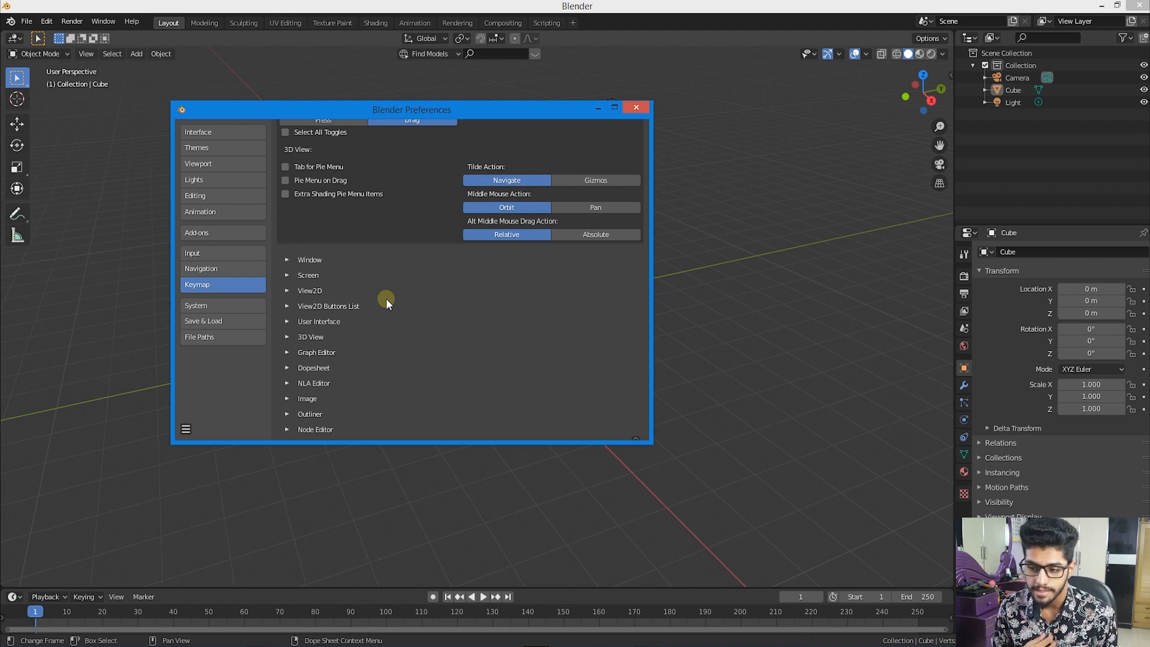
click(288, 336)
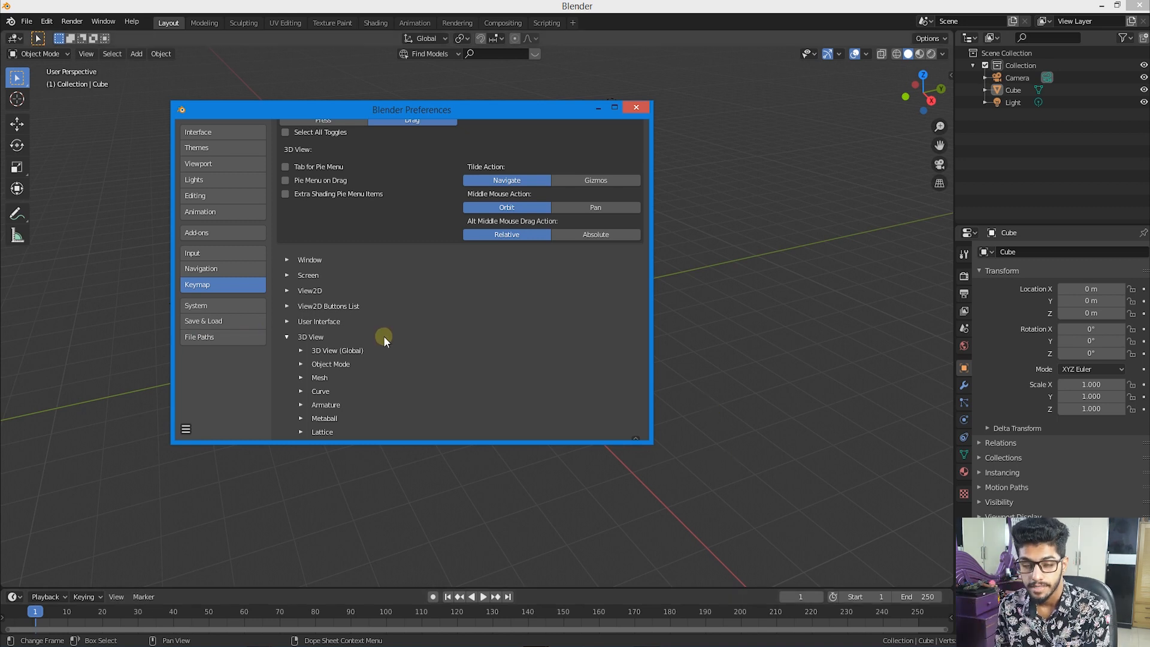
click(302, 351)
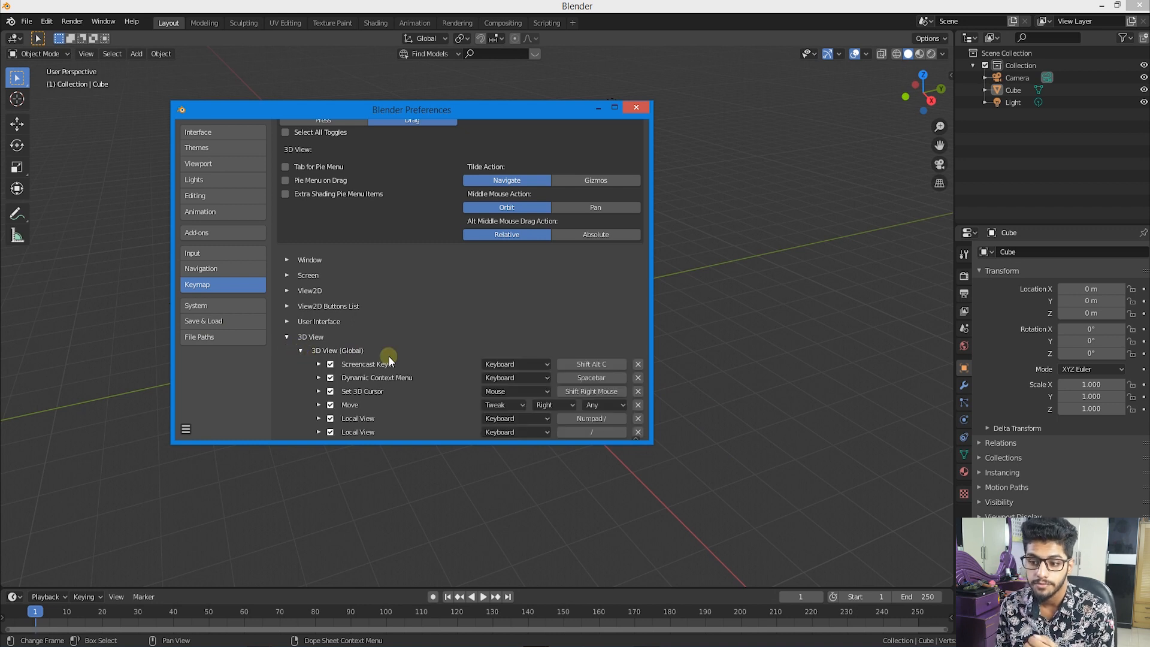
- Rebind the View Axis shortcut on Numpad 1 to Button5 Mouse and the one on Numpad 3 to Button4 Mouse
scroll(461, 339, down, 10)
scroll(473, 344, down, 8)
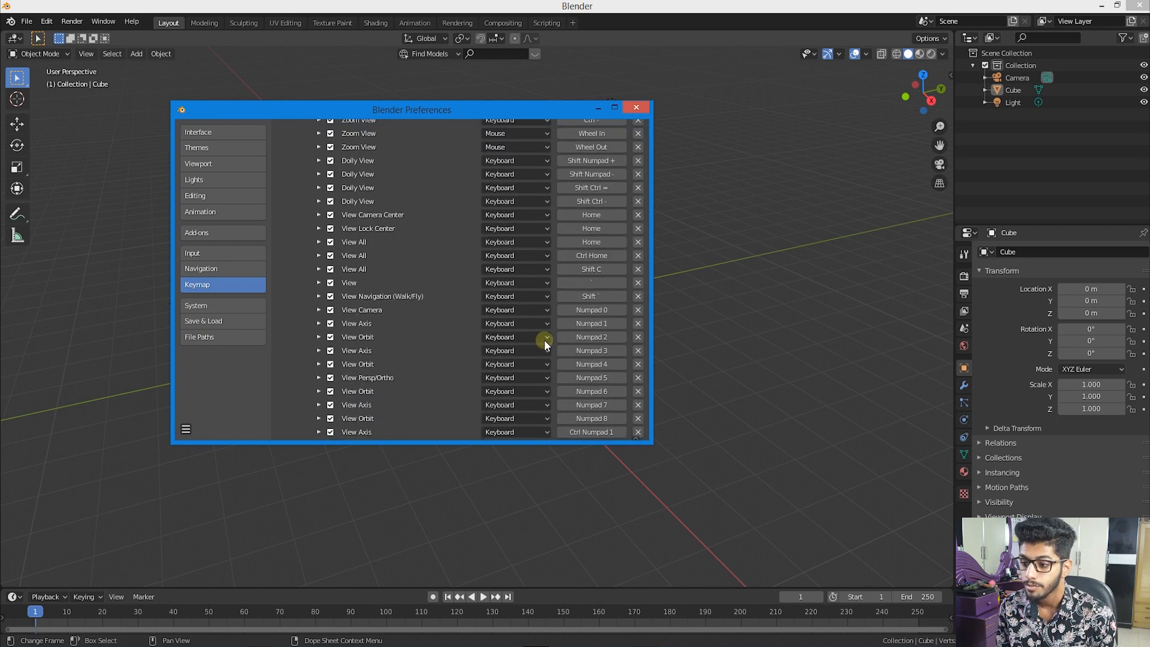
click(601, 324)
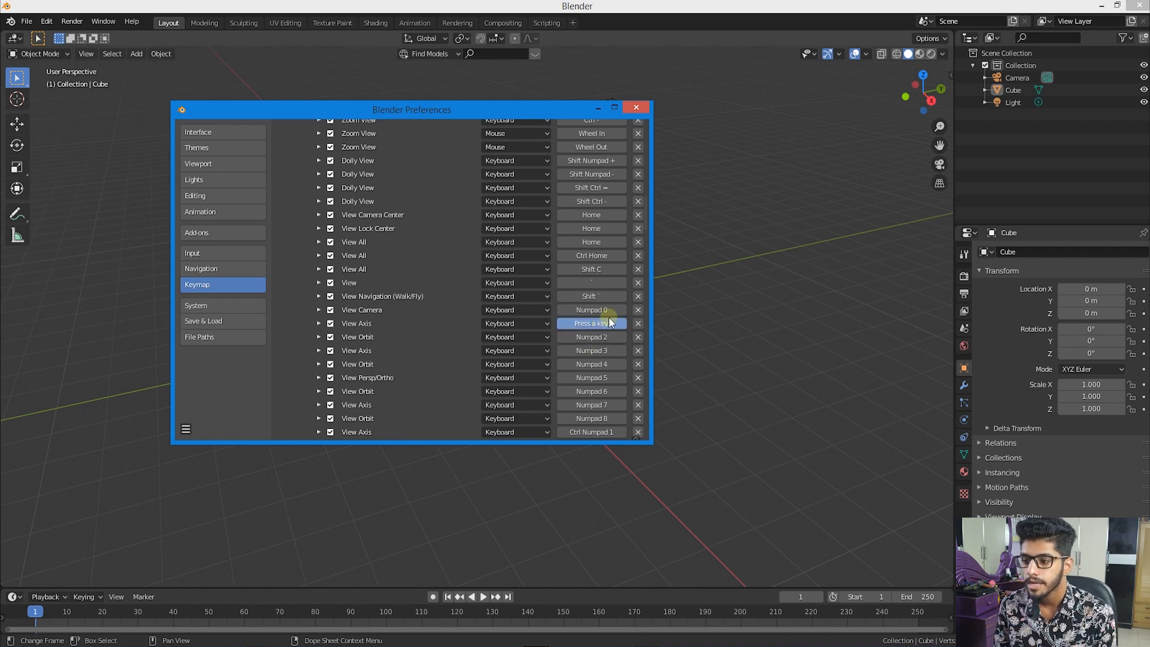
key(XF86Forward)
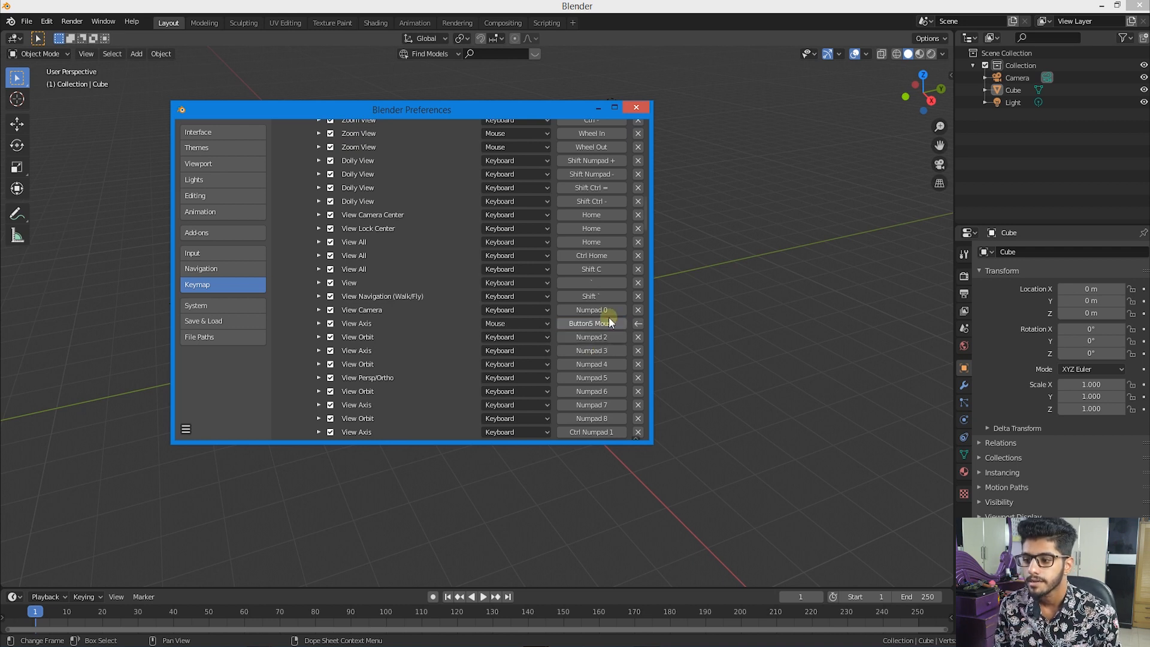
click(588, 349)
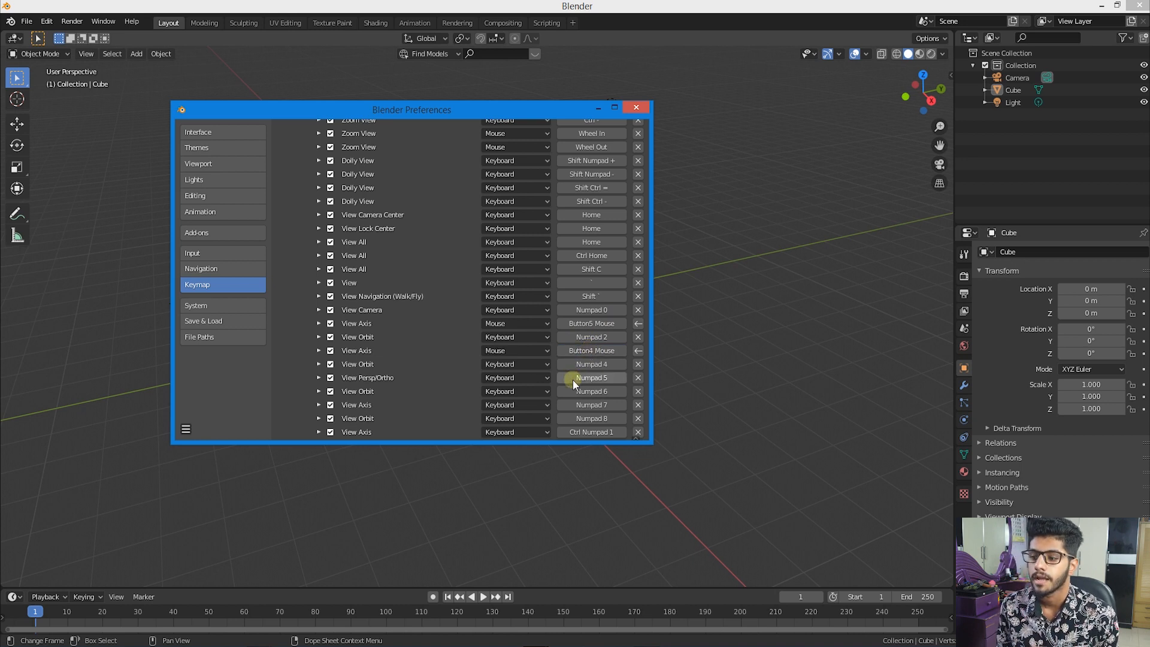
scroll(592, 405, down, 1)
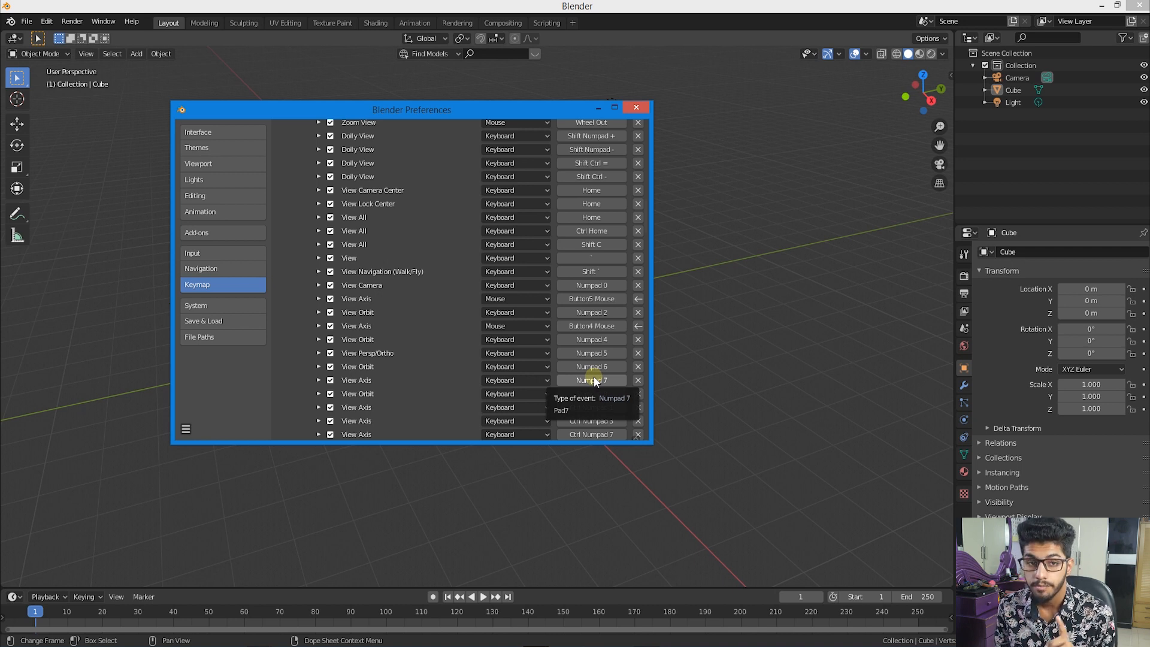
- Rebind the View Axis shortcut on Numpad 7 to Ctrl Button5 Mouse and View Persp/Ortho on Numpad 5 to Ctrl Button4 Mouse
click(594, 380)
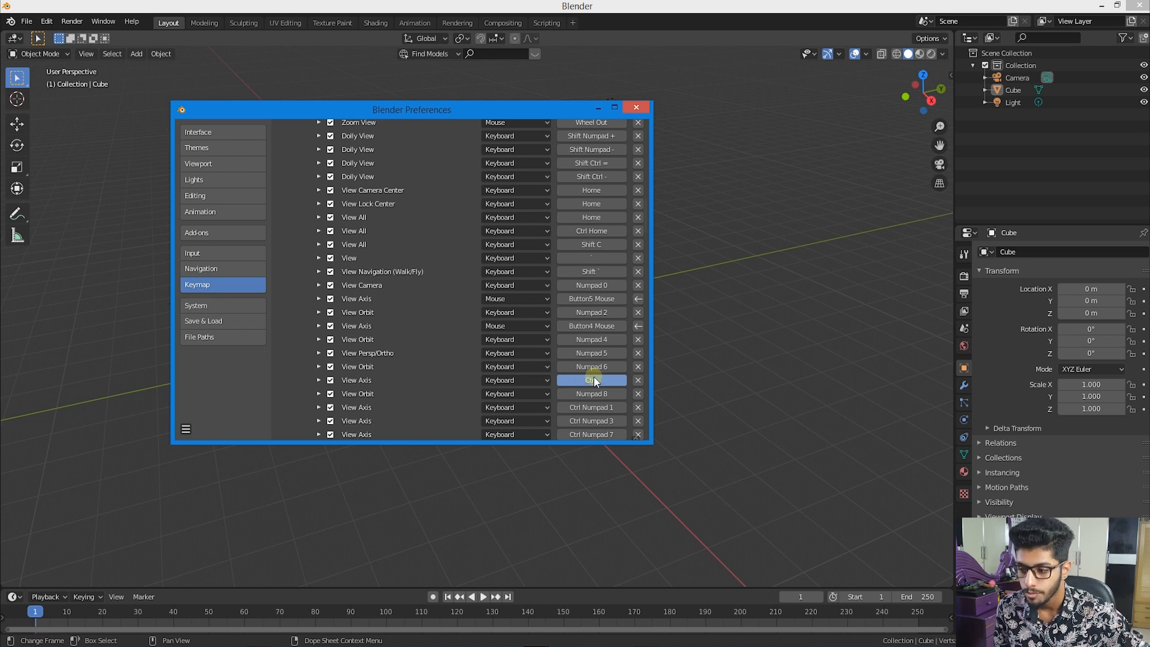
ctrl+middle_click(594, 376)
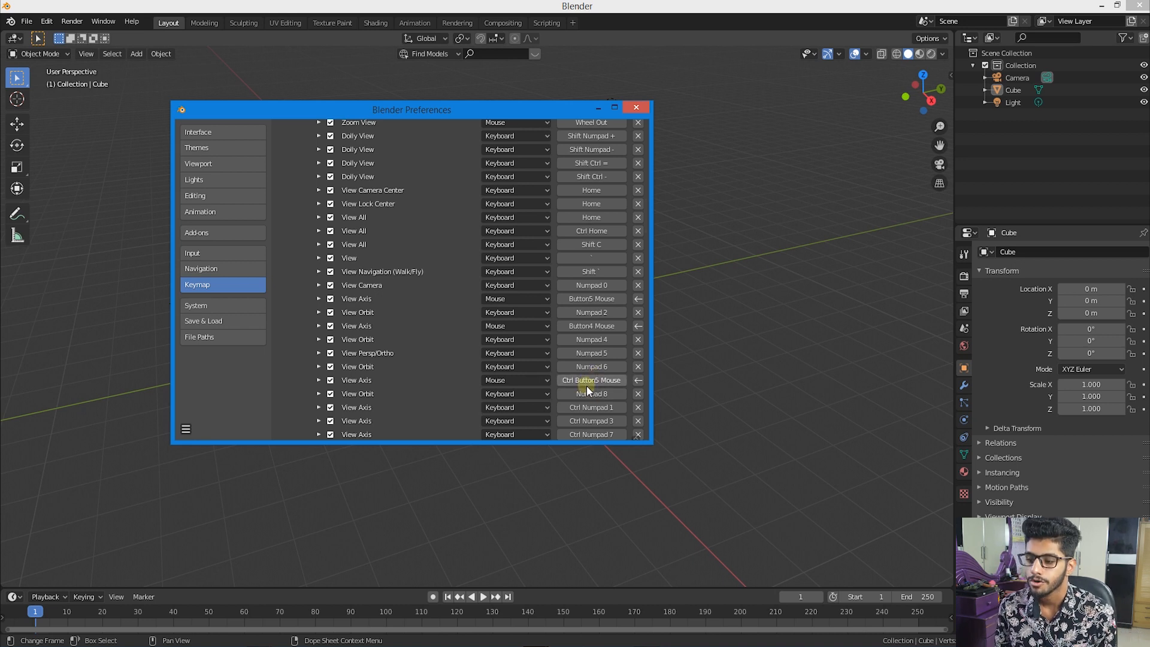
scroll(599, 383, down, 2)
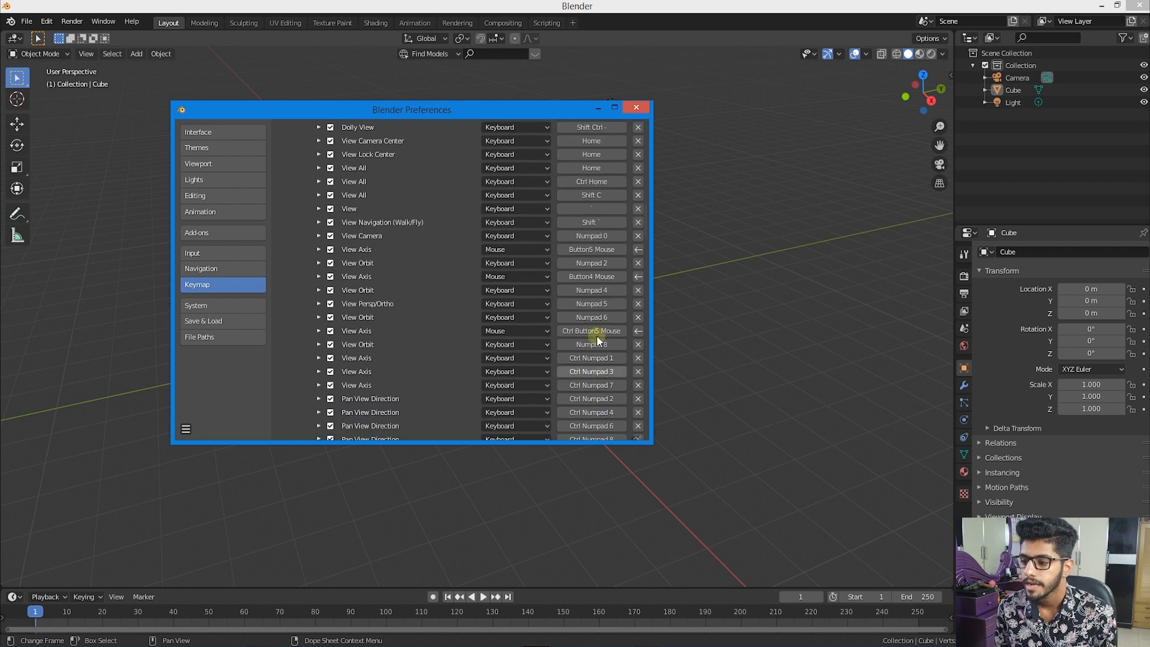
click(587, 304)
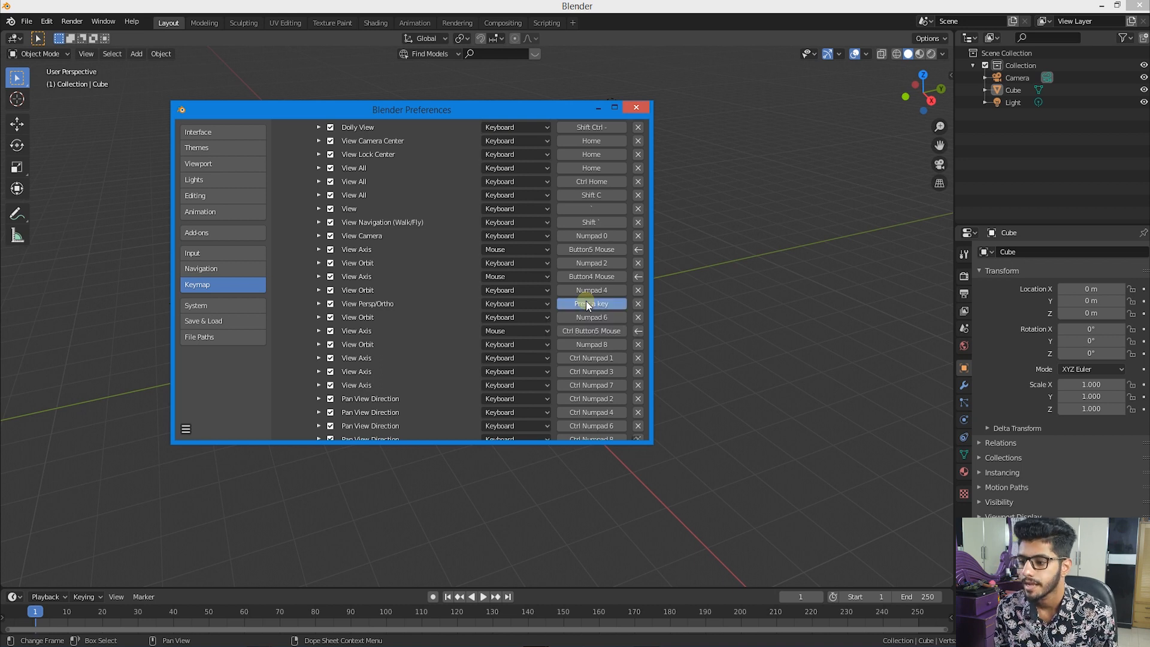
ctrl+scroll(586, 304, up, 1)
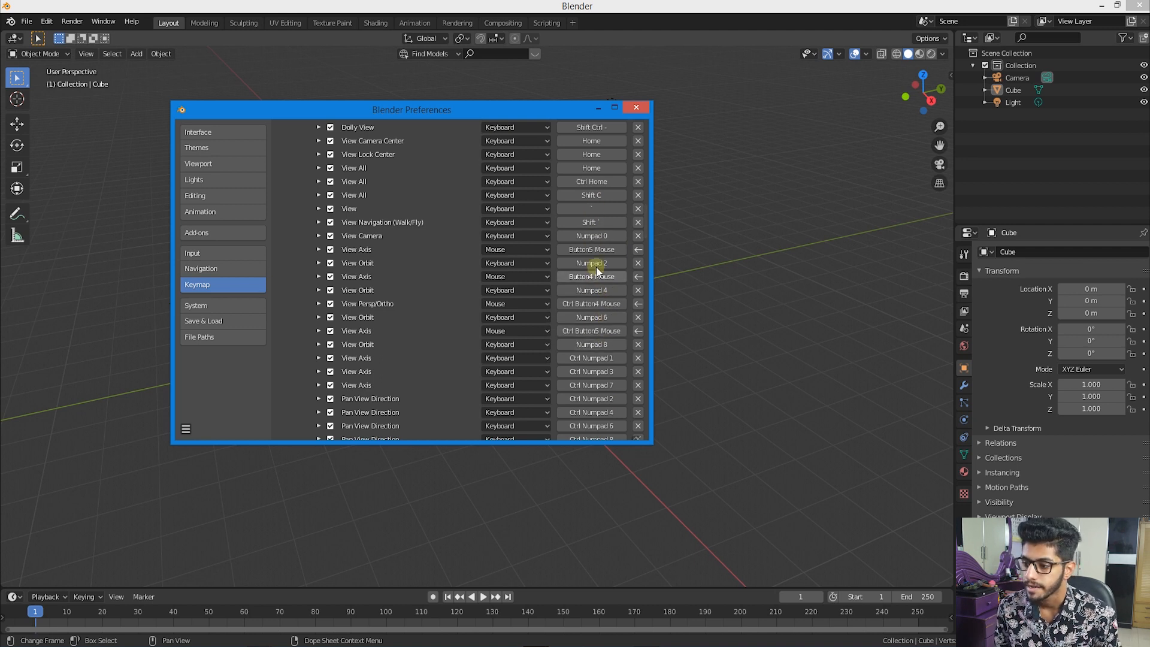
- Minimize the Preferences window and test the reassigned shortcuts for the front and right orthographic views
click(597, 112)
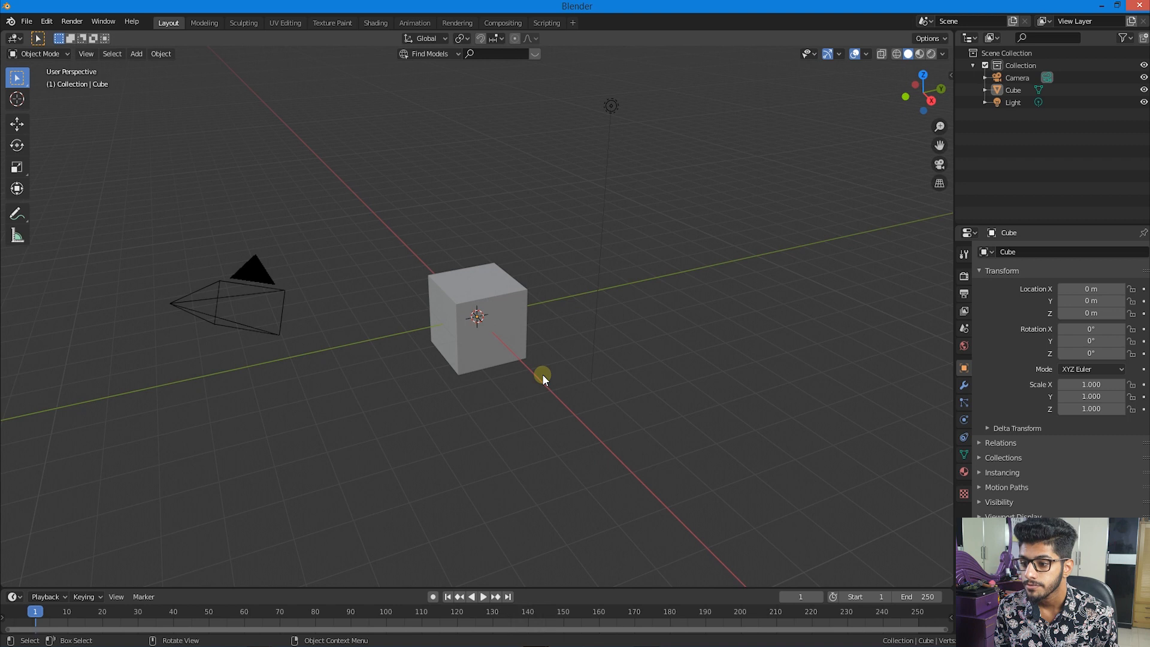
key(KP_1)
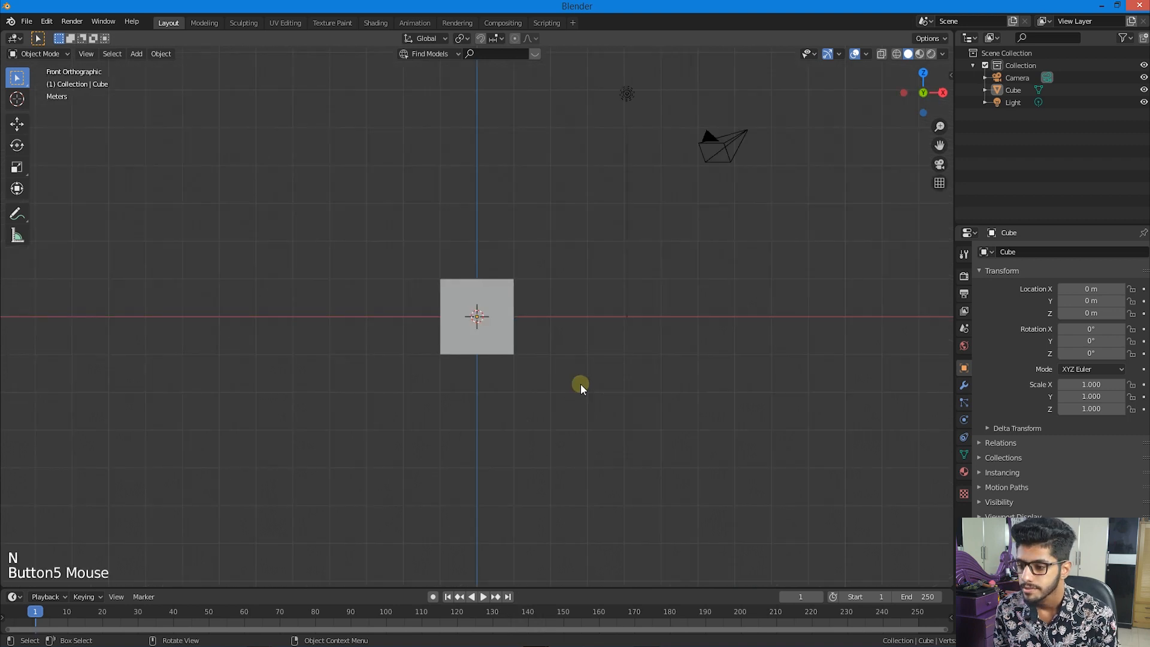
key(KP_3)
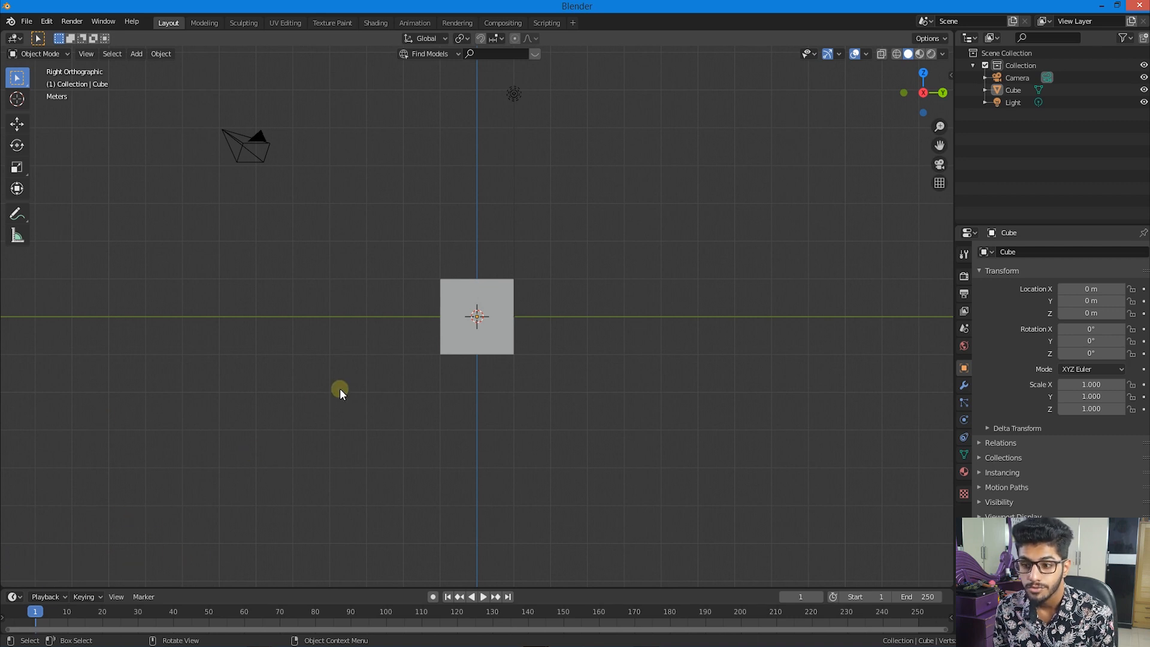
key(KP_1)
key(KP_3)
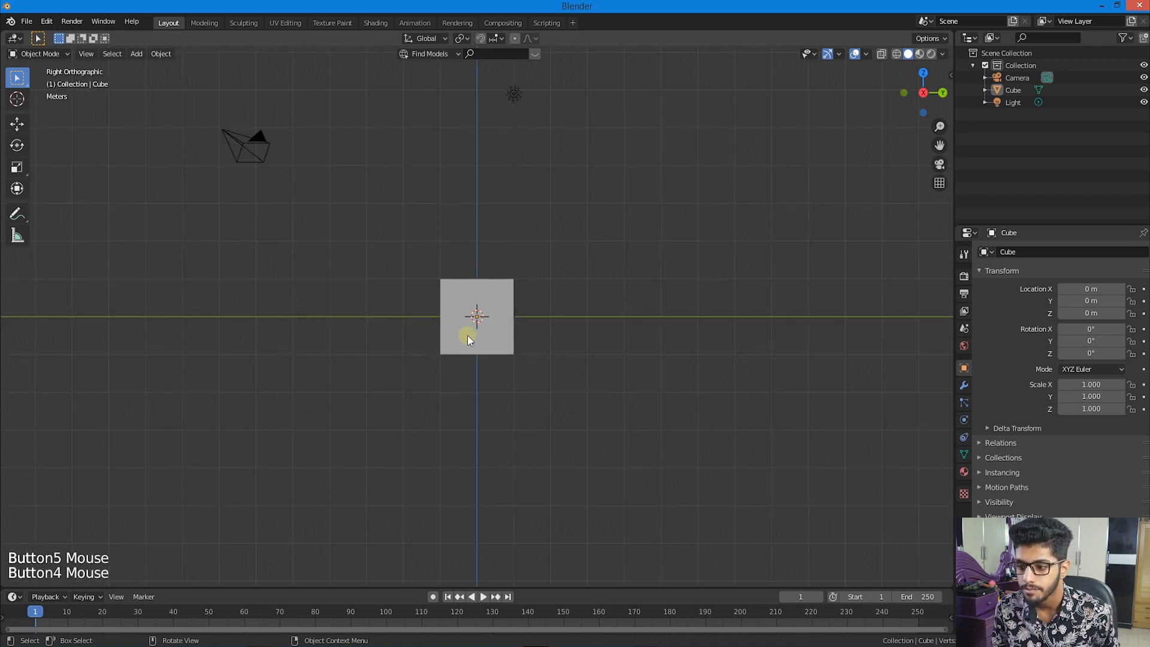
- Test the top view and perspective/orthographic toggle shortcuts, finishing in the front orthographic view
key(KP_7)
key(KP_5)
key(KP_5)
key(KP_5)
key(KP_5)
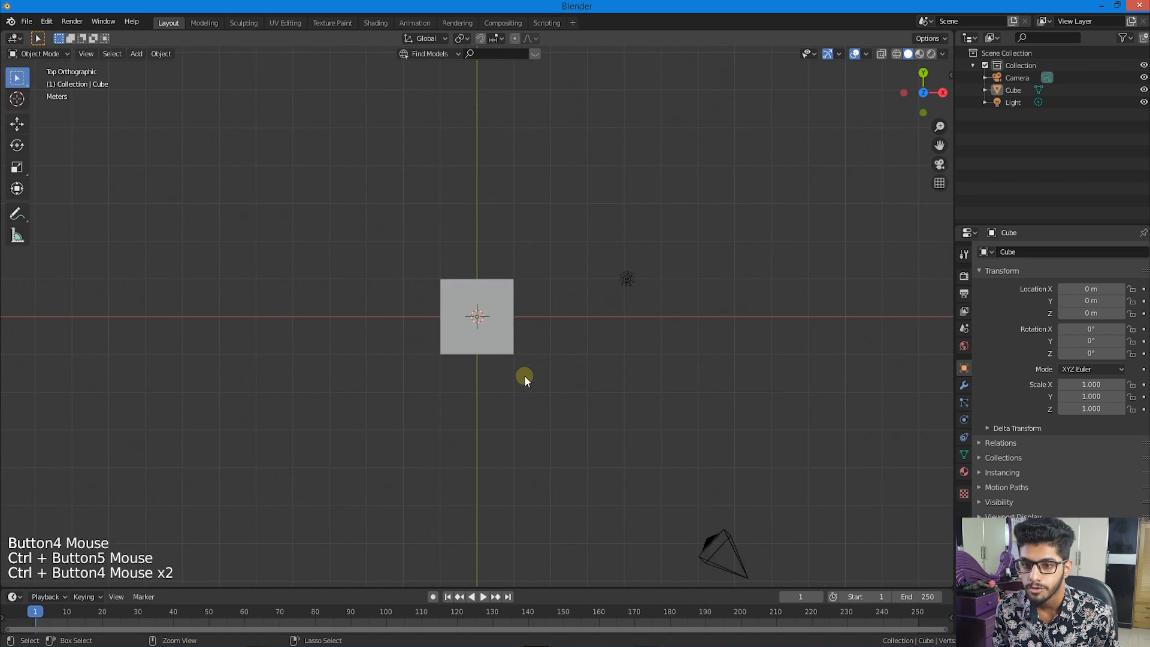
key(KP_1)
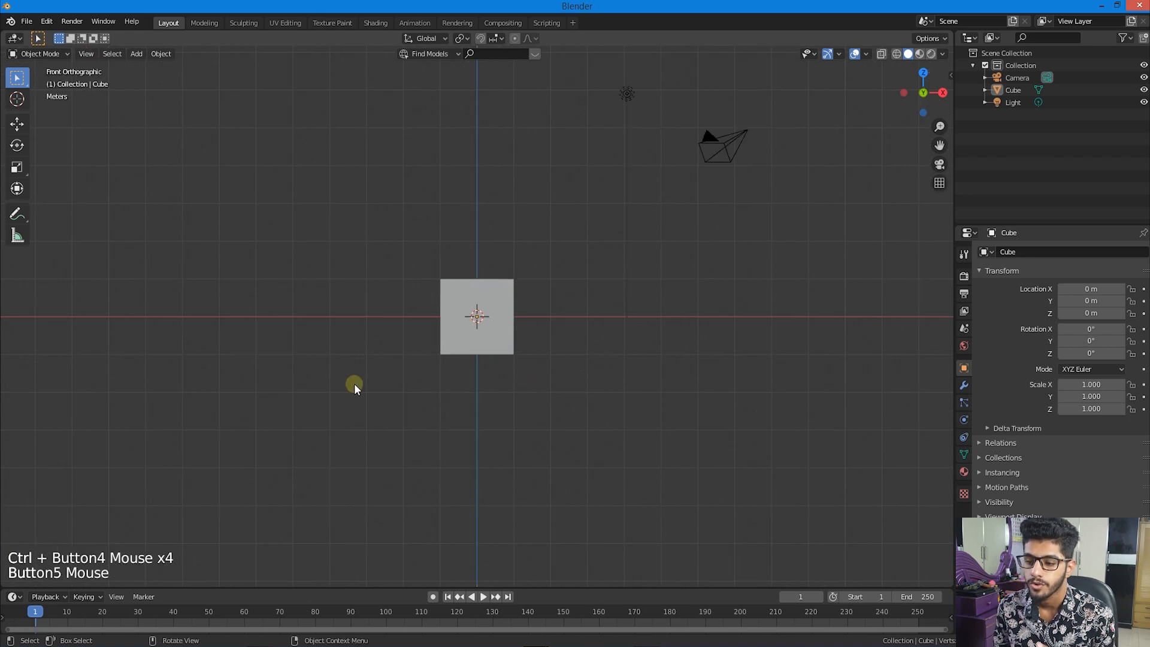
key(KP_3)
key(KP_1)
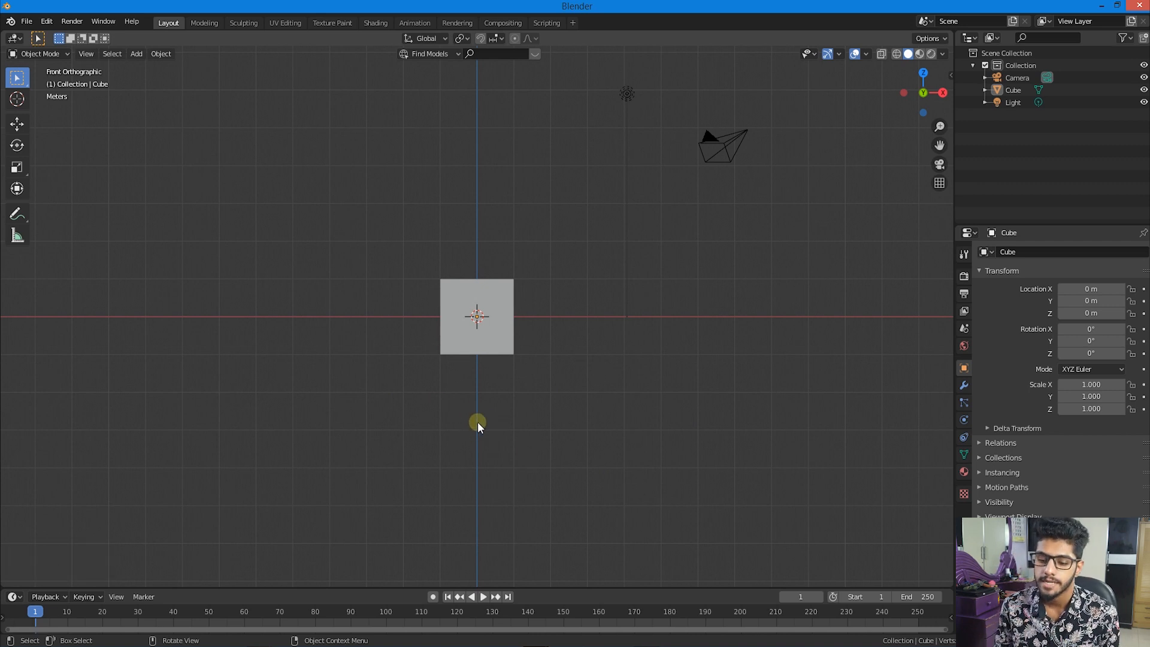
- Restore the Preferences window, collapse the 3D View keymap group and save the preferences
mouse_move(530, 644)
click(561, 605)
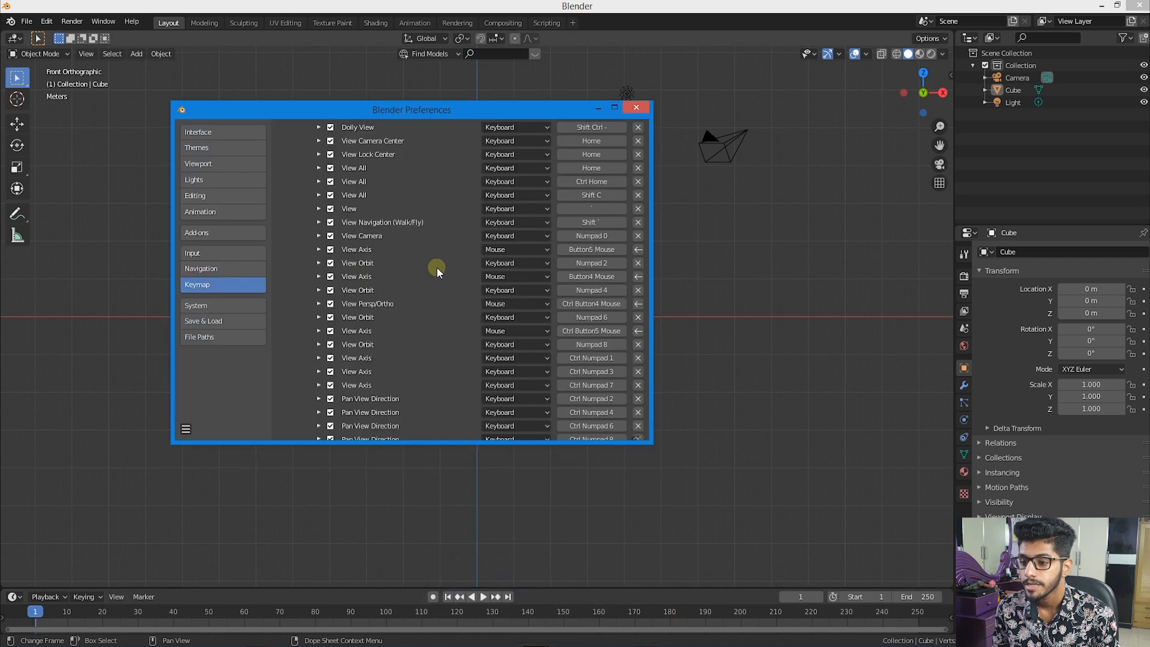
click(185, 429)
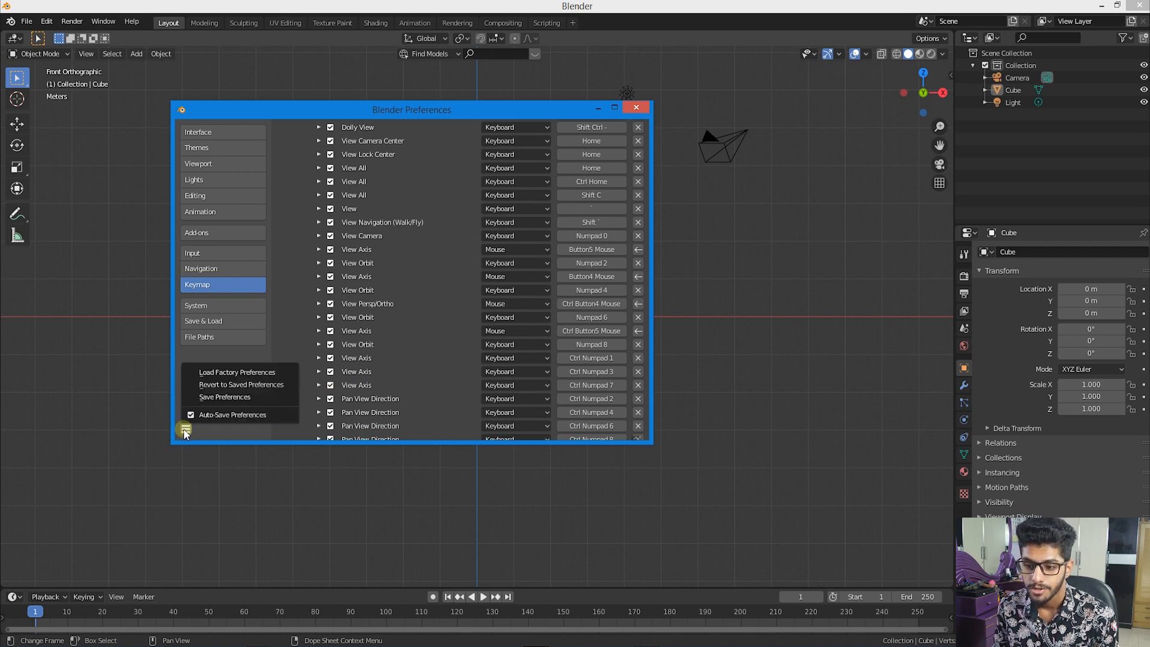
click(286, 371)
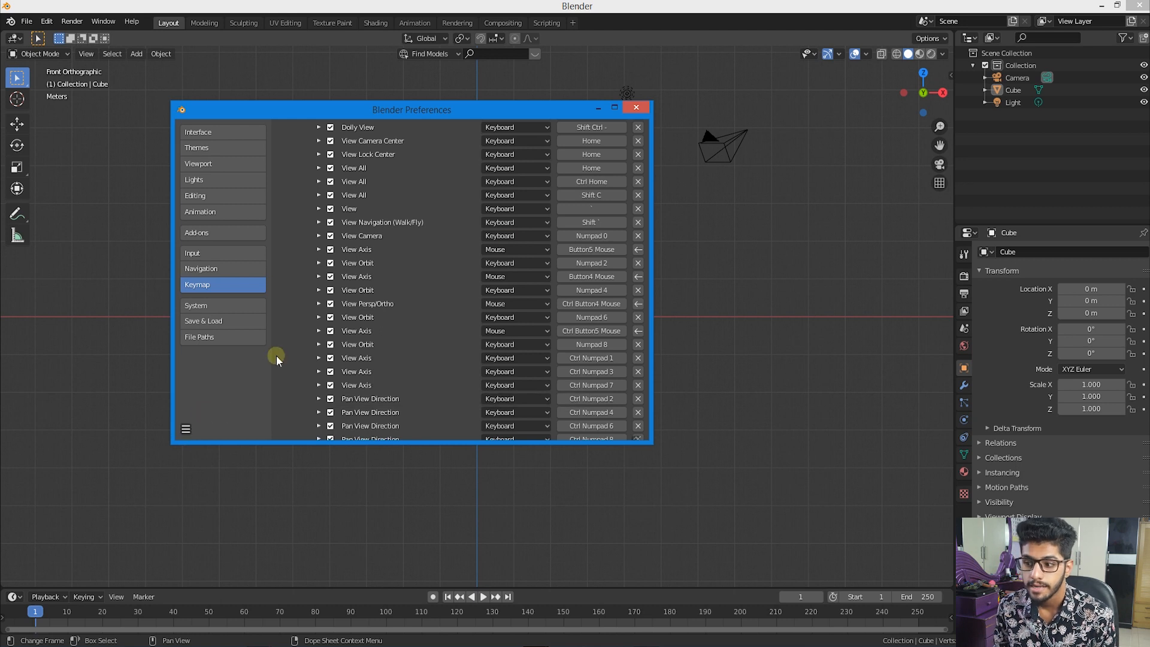
scroll(468, 355, up, 15)
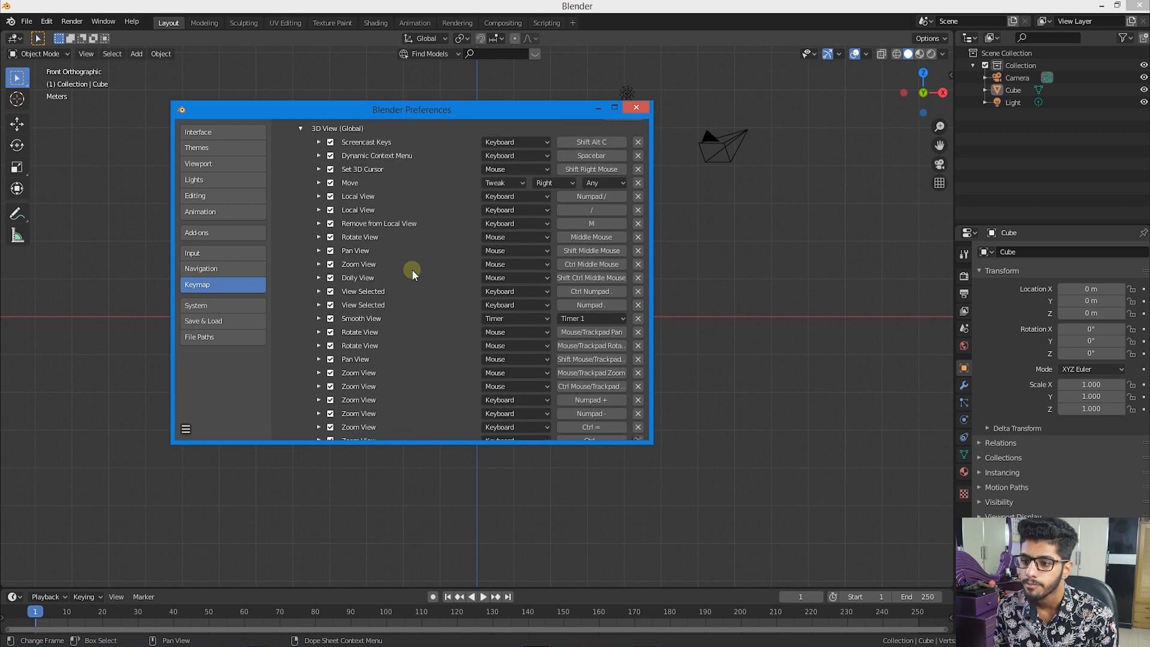
click(287, 312)
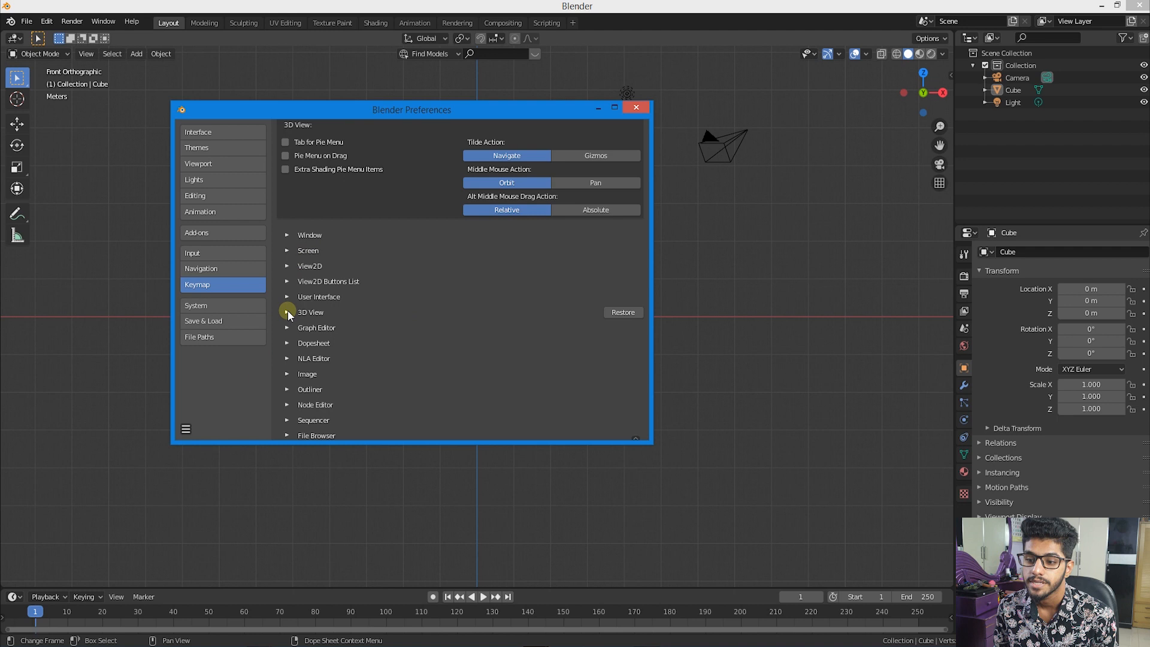
click(188, 430)
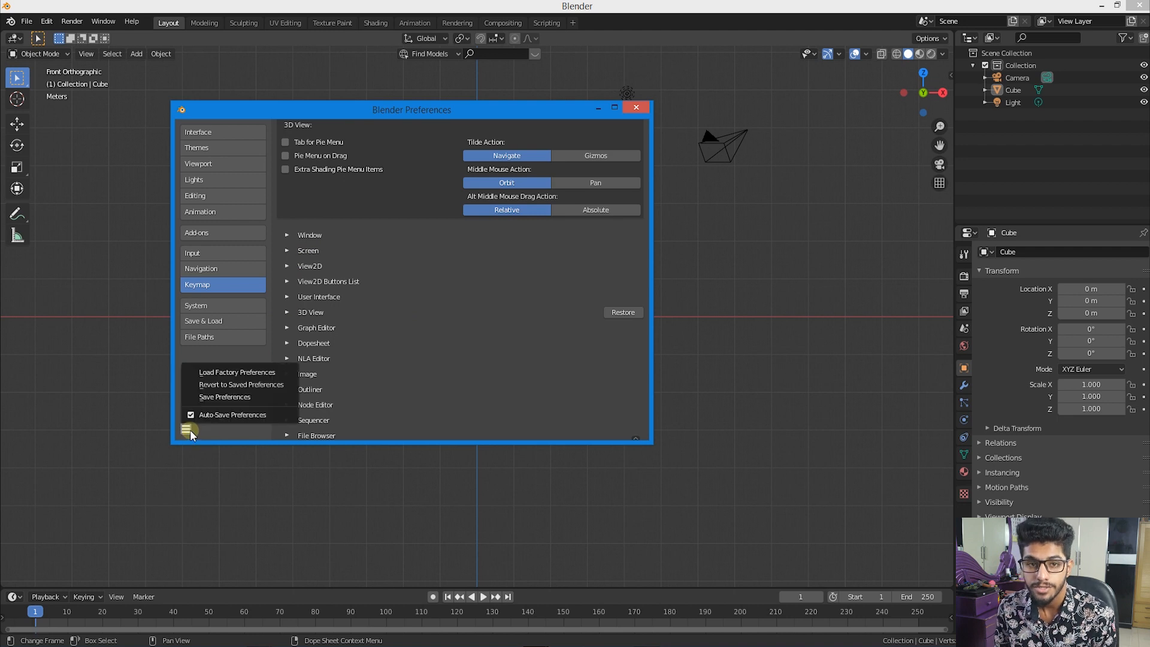
click(229, 396)
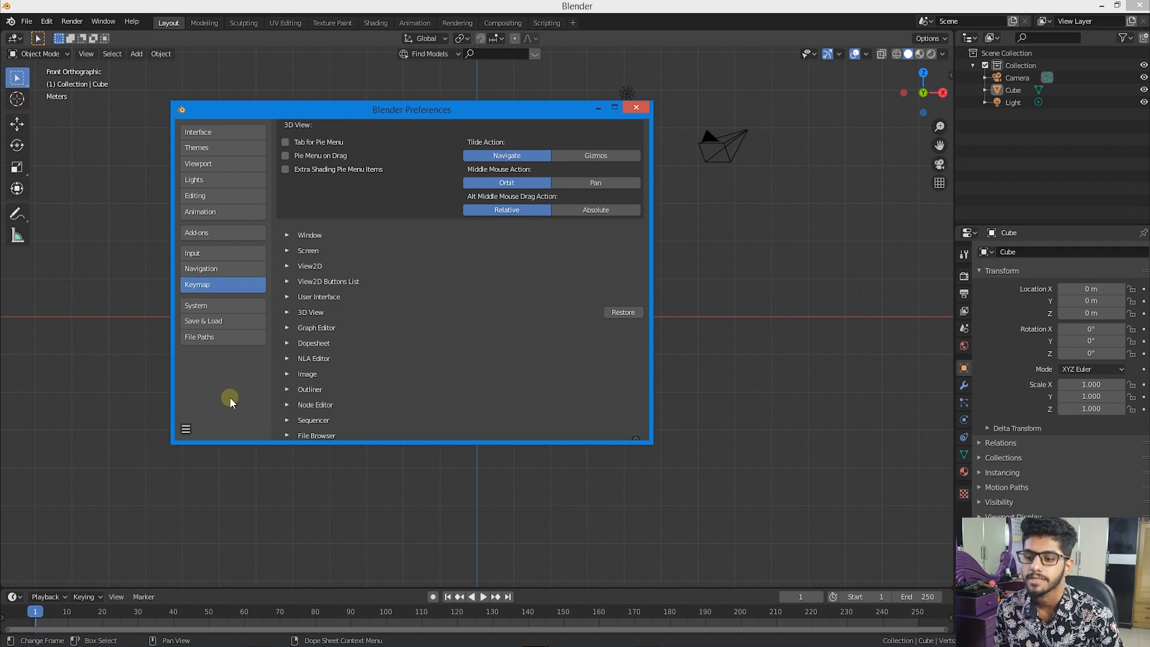
- Review the general keymap options, minimize the Preferences window and test starting and stopping timeline playback
scroll(321, 347, up, 5)
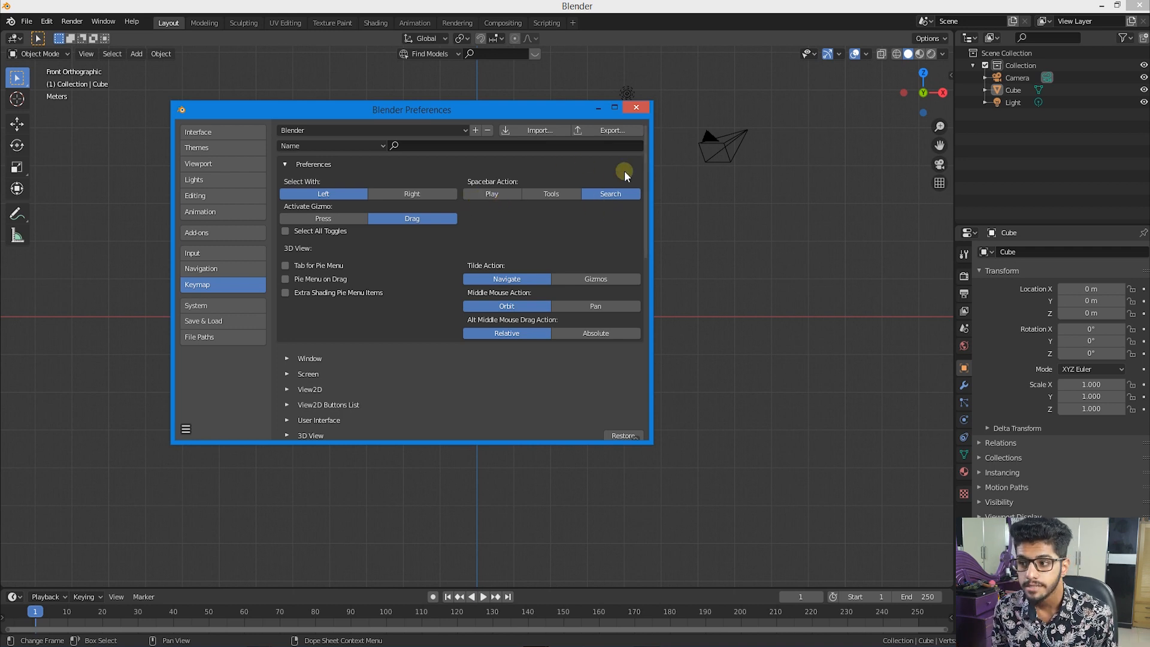
click(595, 109)
key(space)
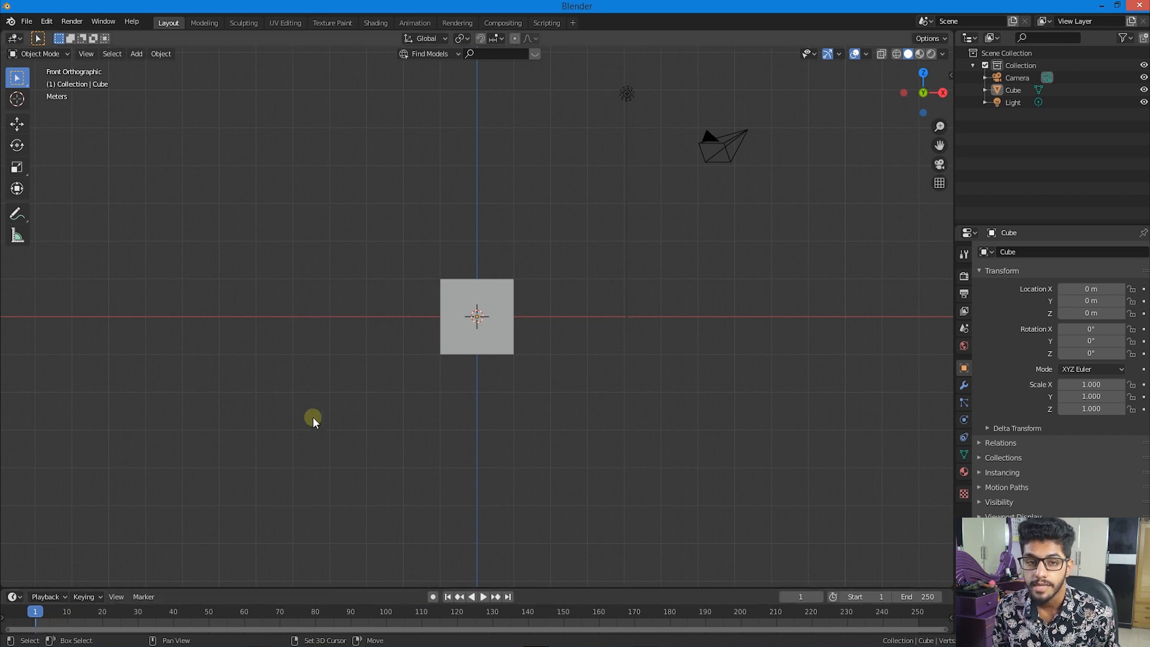
key(shift+space)
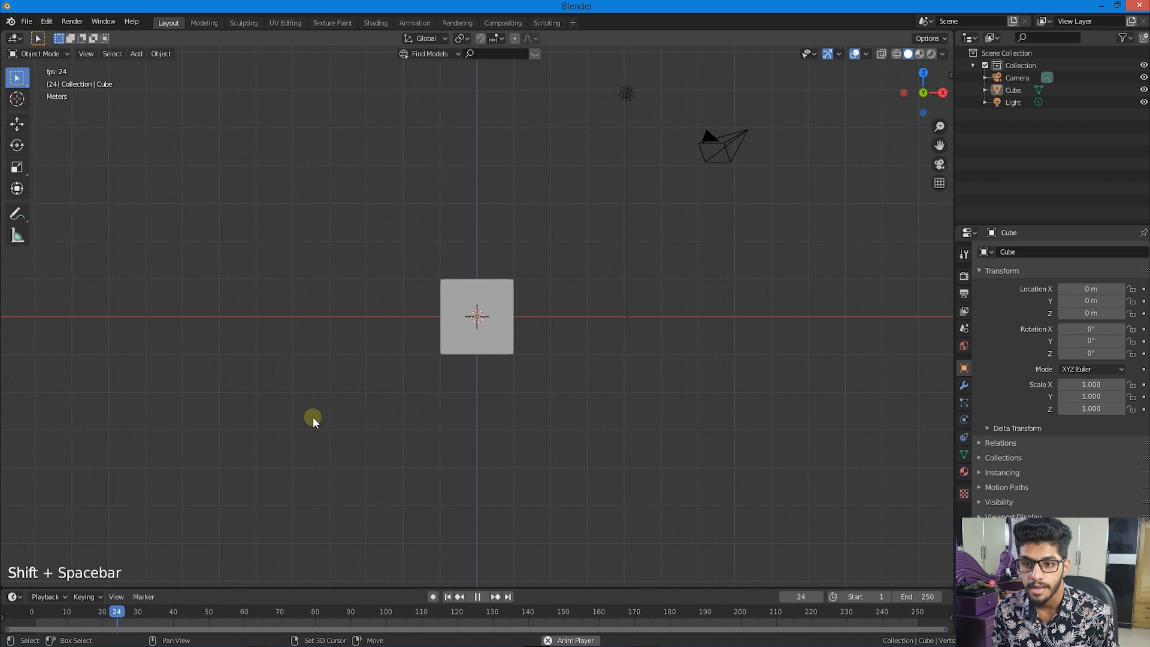
key(shift+space)
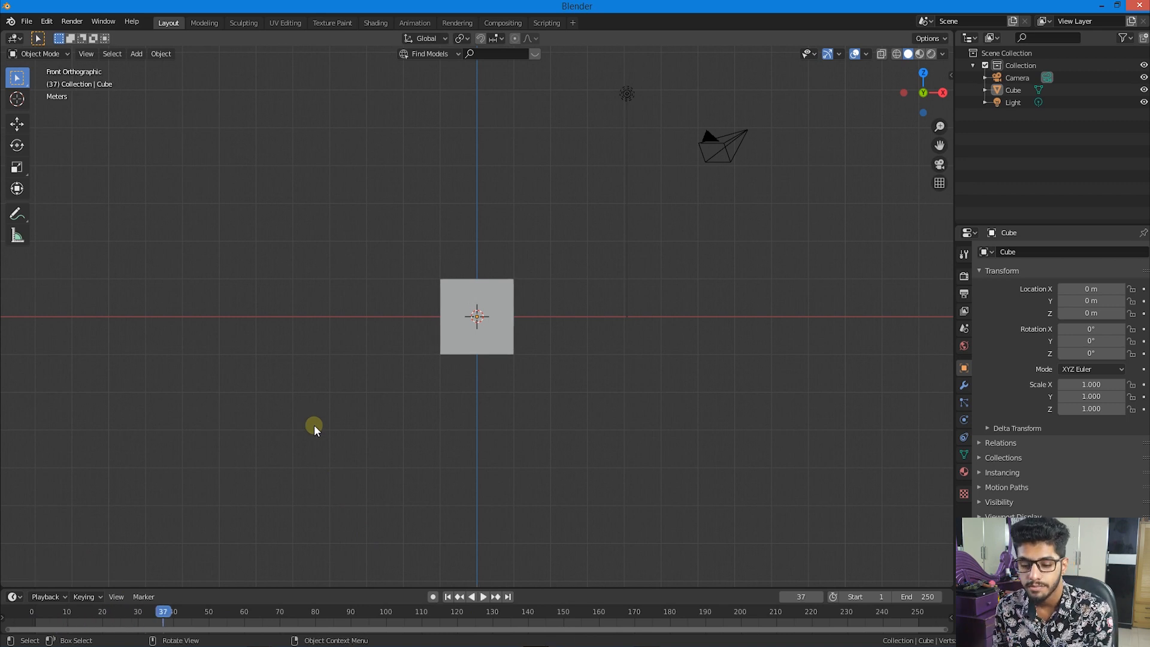
key(shift)
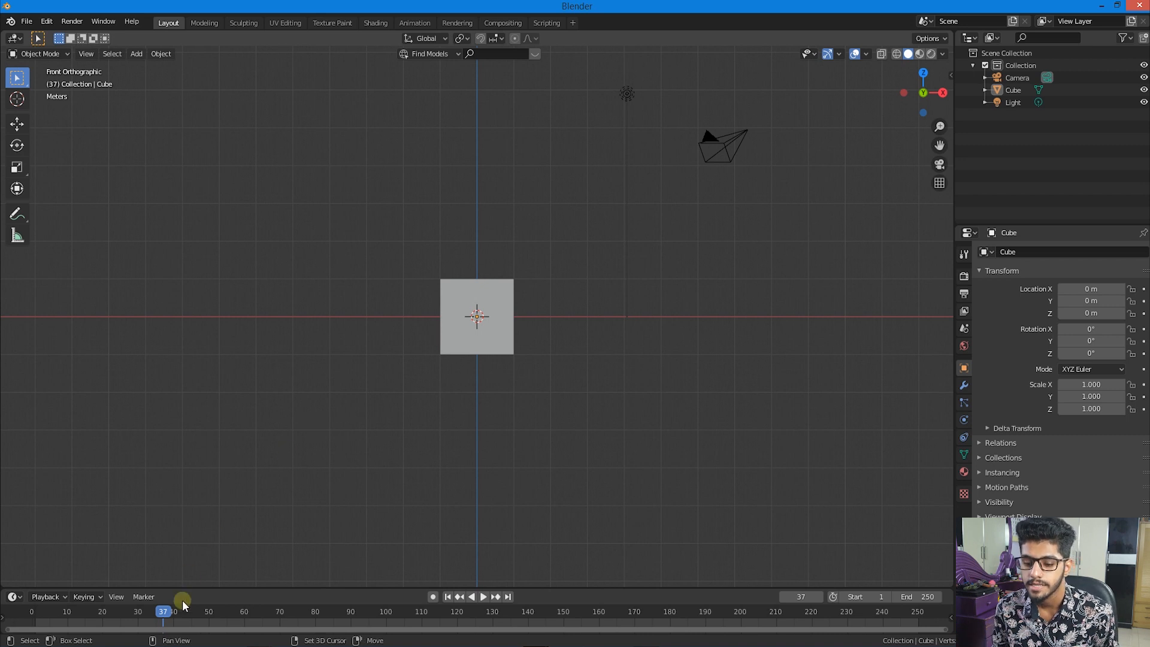
key(shift+space)
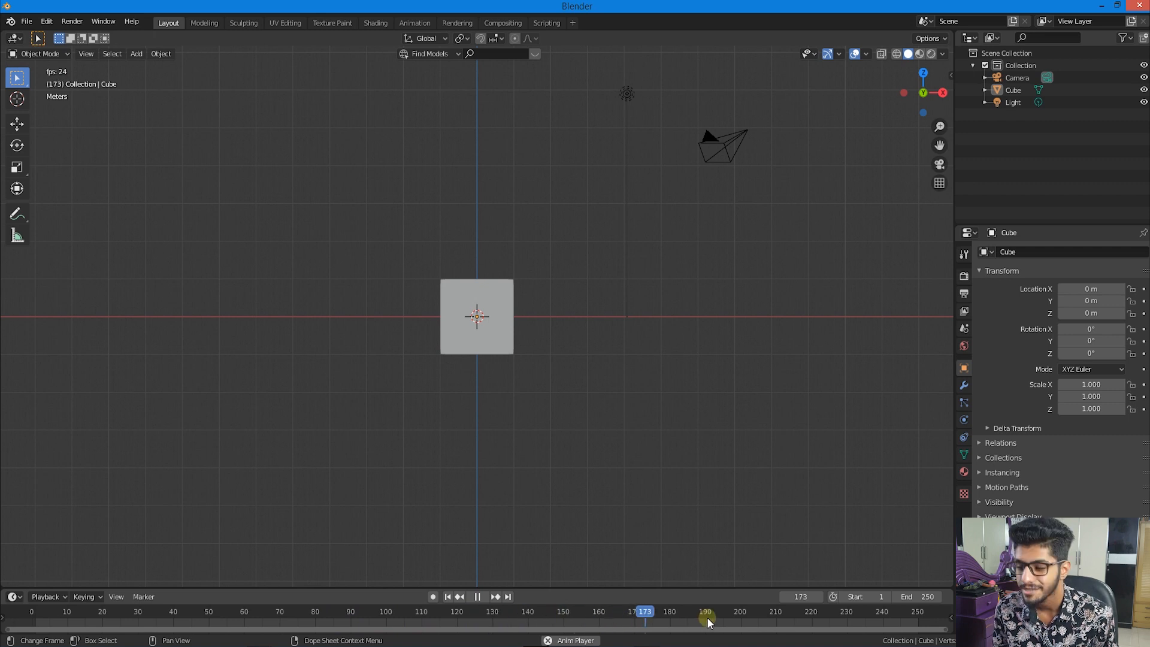
key(shift+space)
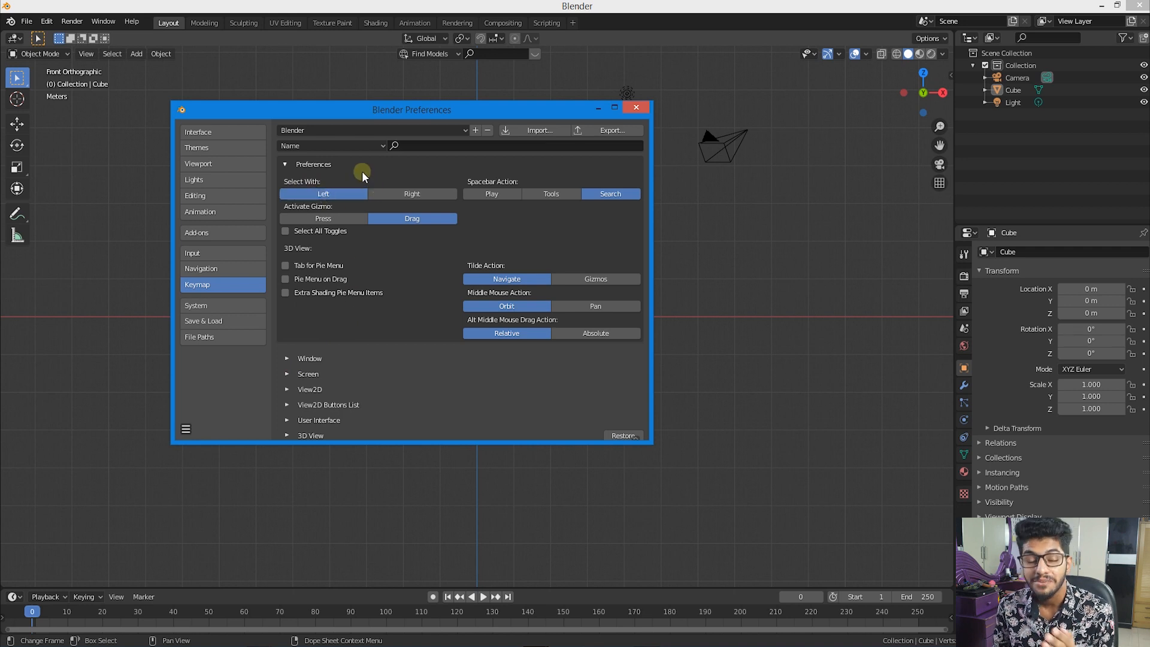
- Select the cube in the viewport and call up its object context menu
click(153, 380)
click(468, 290)
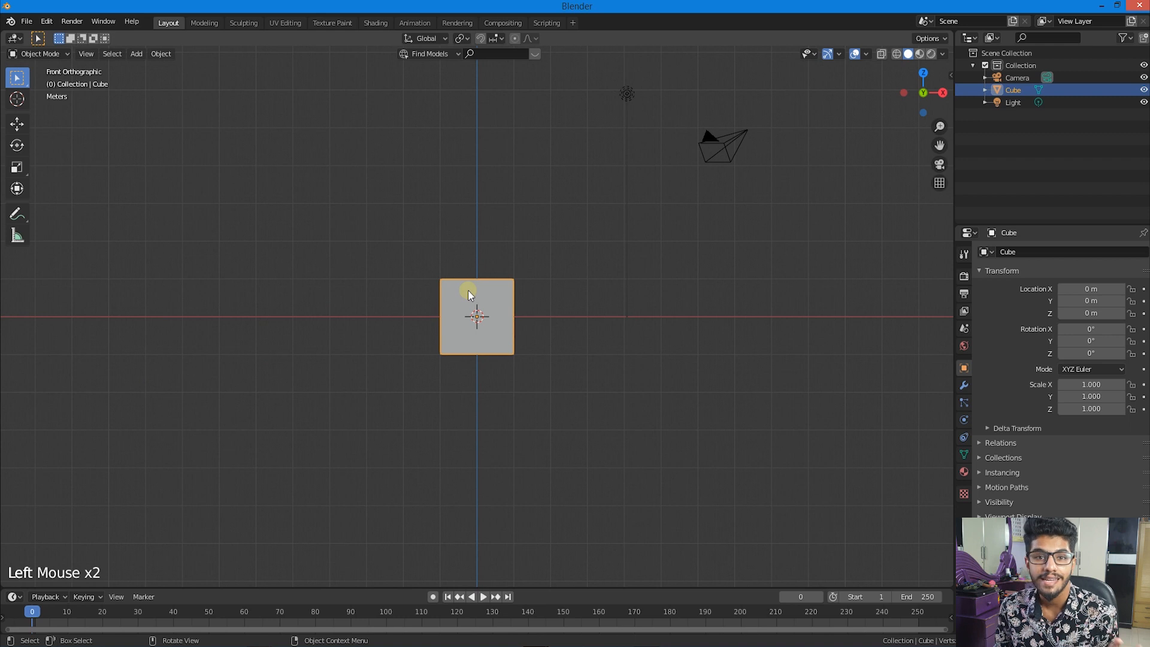
right_click(468, 290)
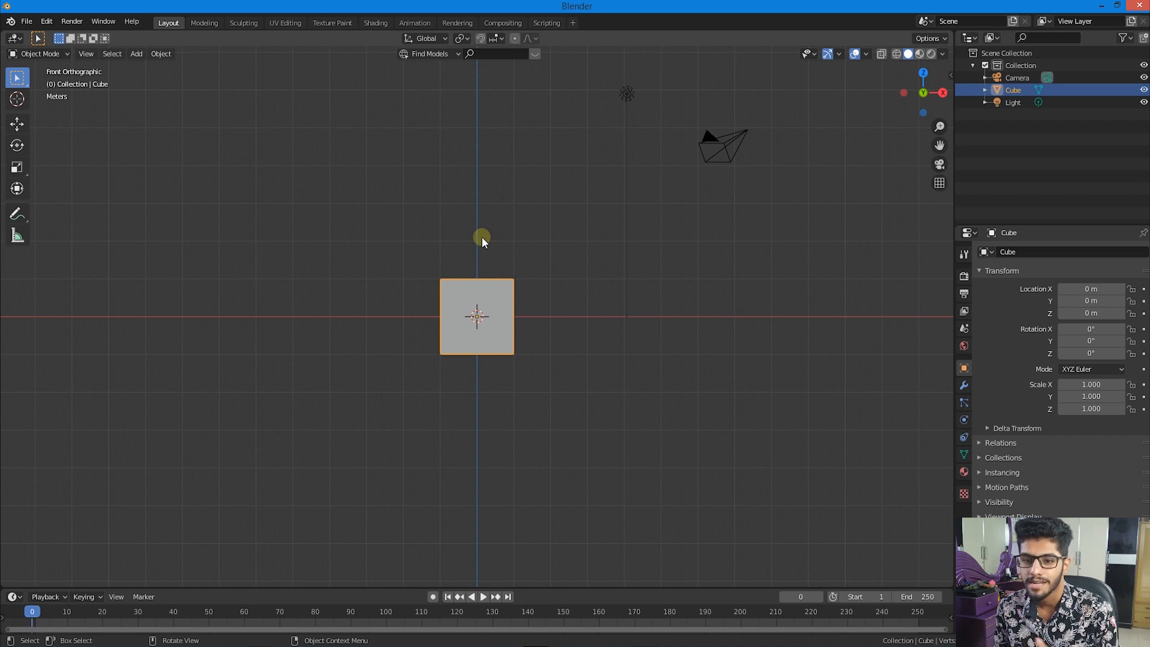
- Bring back the Preferences window and show the Cycles Render Devices in the System section
mouse_move(556, 640)
click(561, 598)
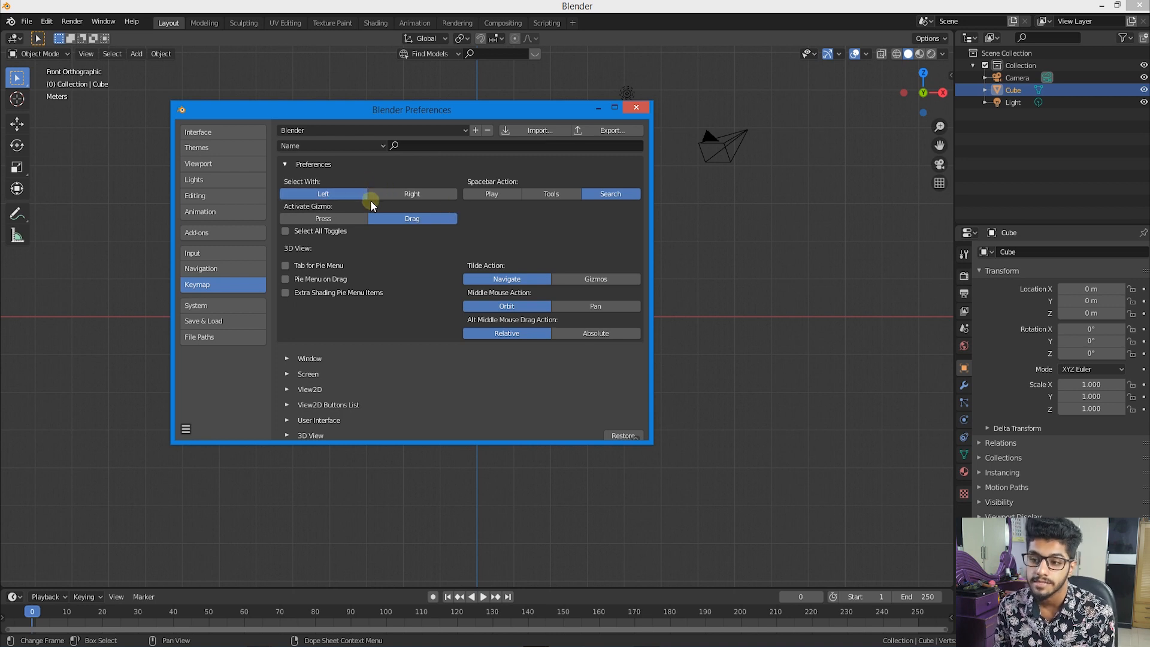
click(235, 304)
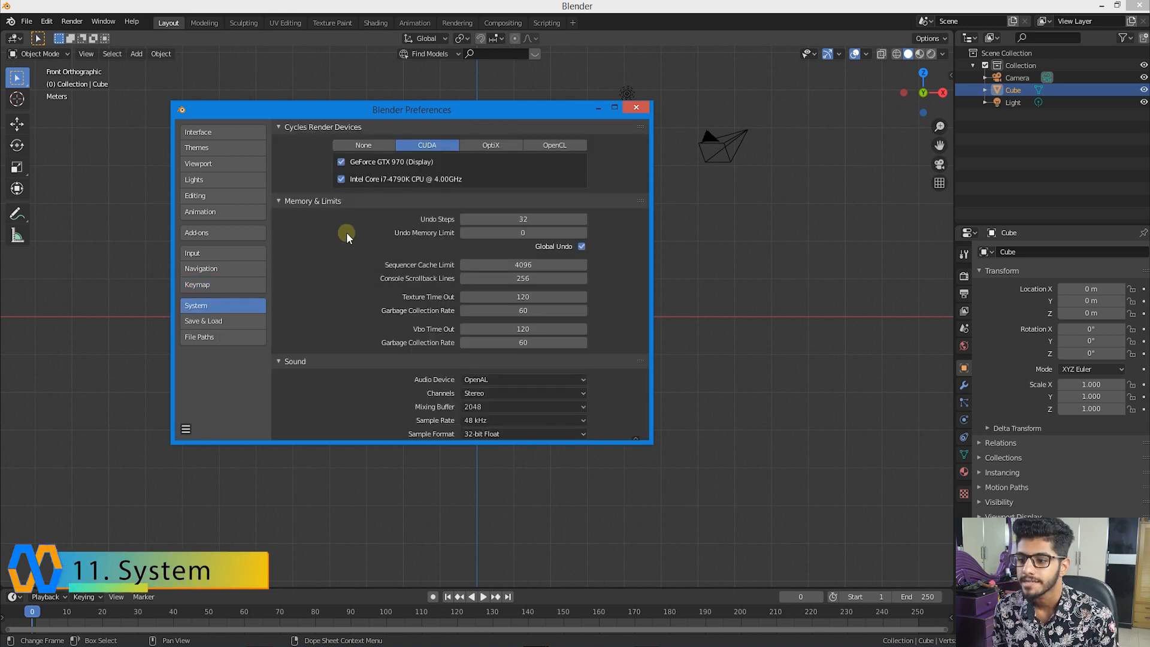
scroll(348, 232, down, 1)
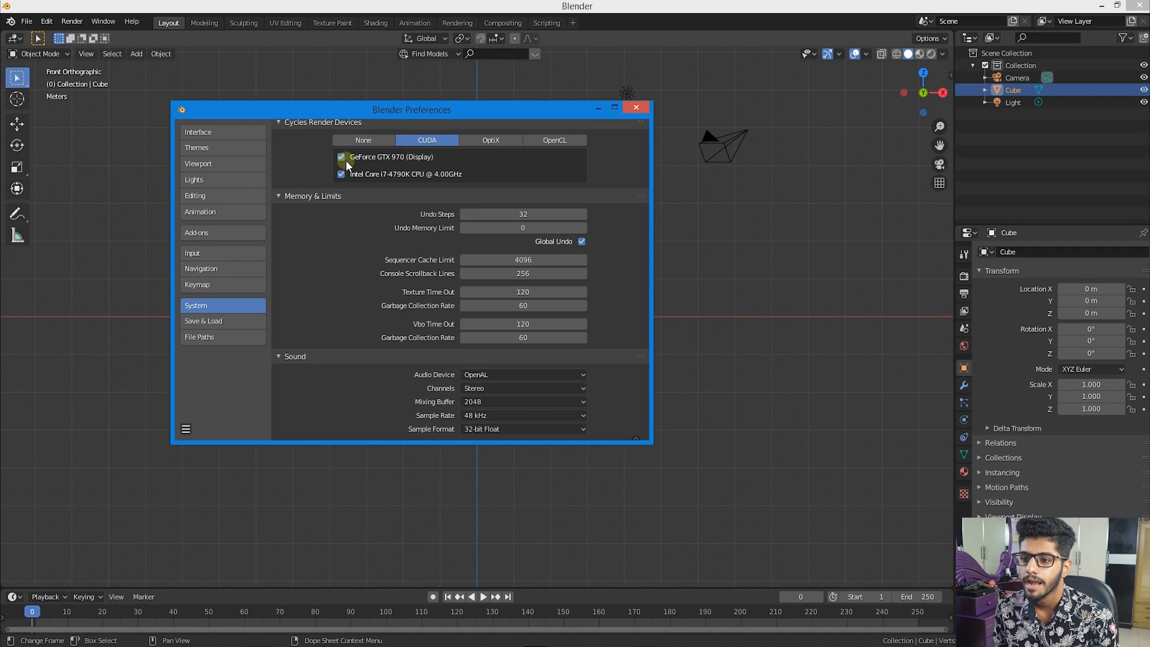
scroll(338, 203, up, 1)
- Disable the Intel Core i7-4790K CPU as a Cycles device and try the None and OpenCL options before returning to CUDA
click(341, 178)
click(442, 145)
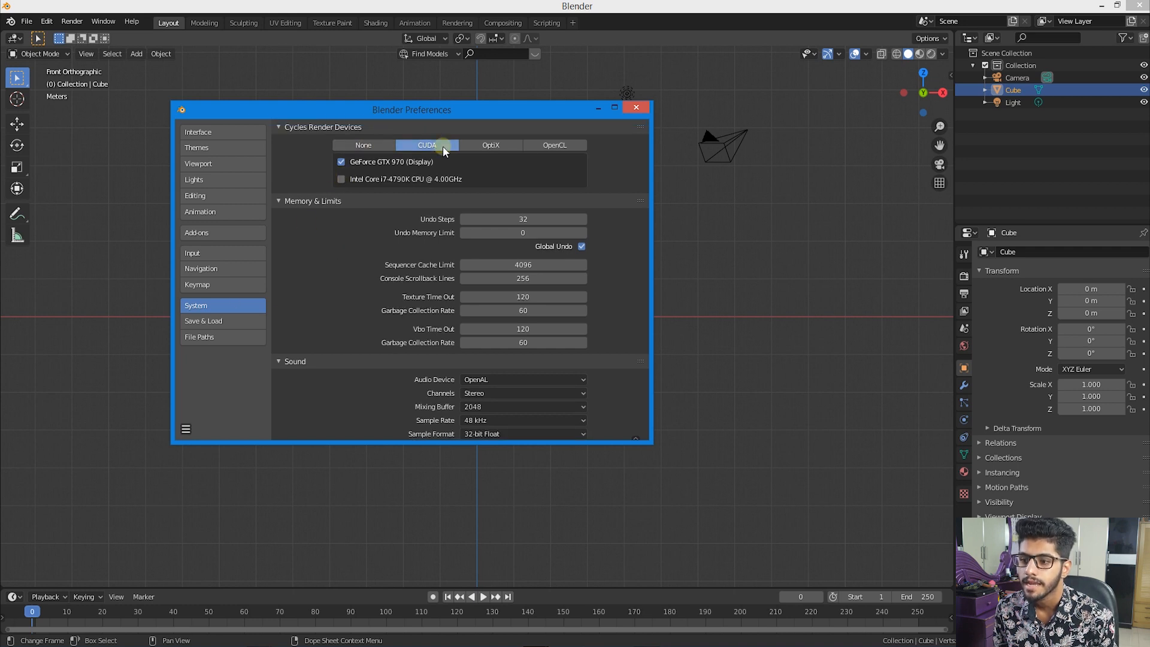
click(366, 146)
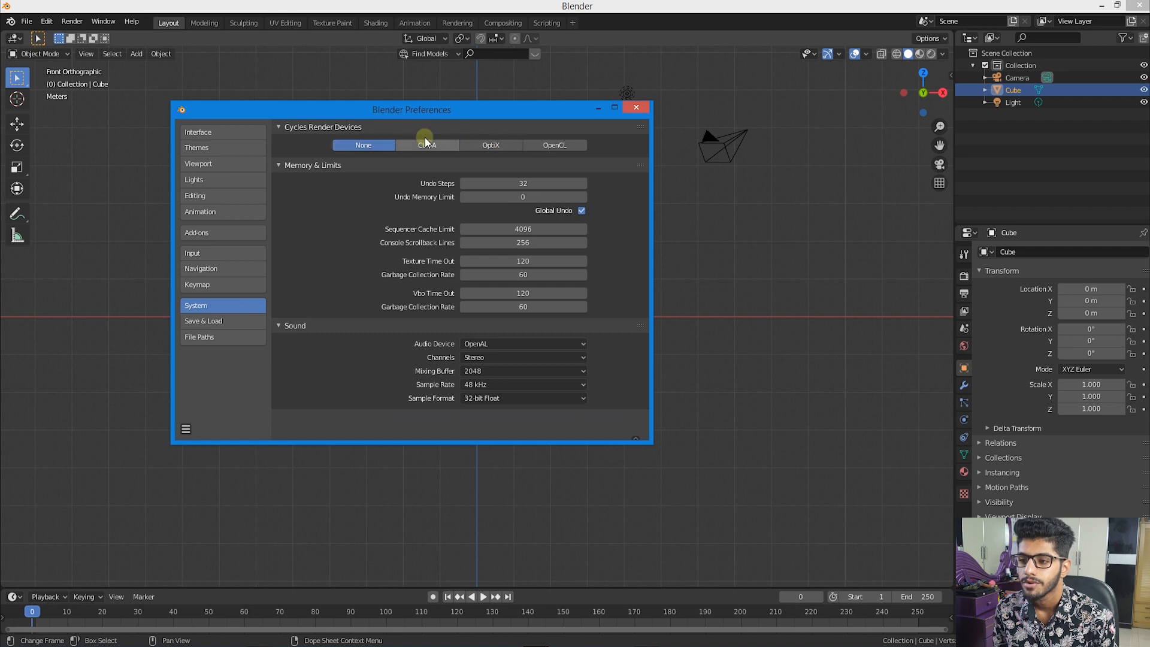
click(554, 146)
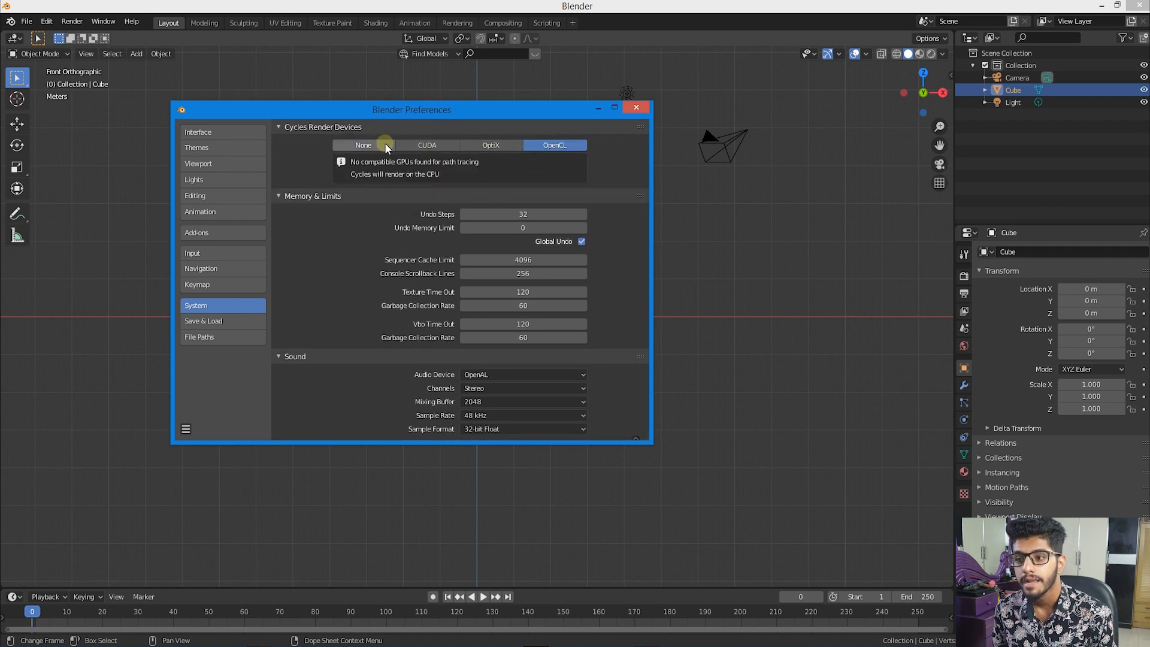
click(441, 142)
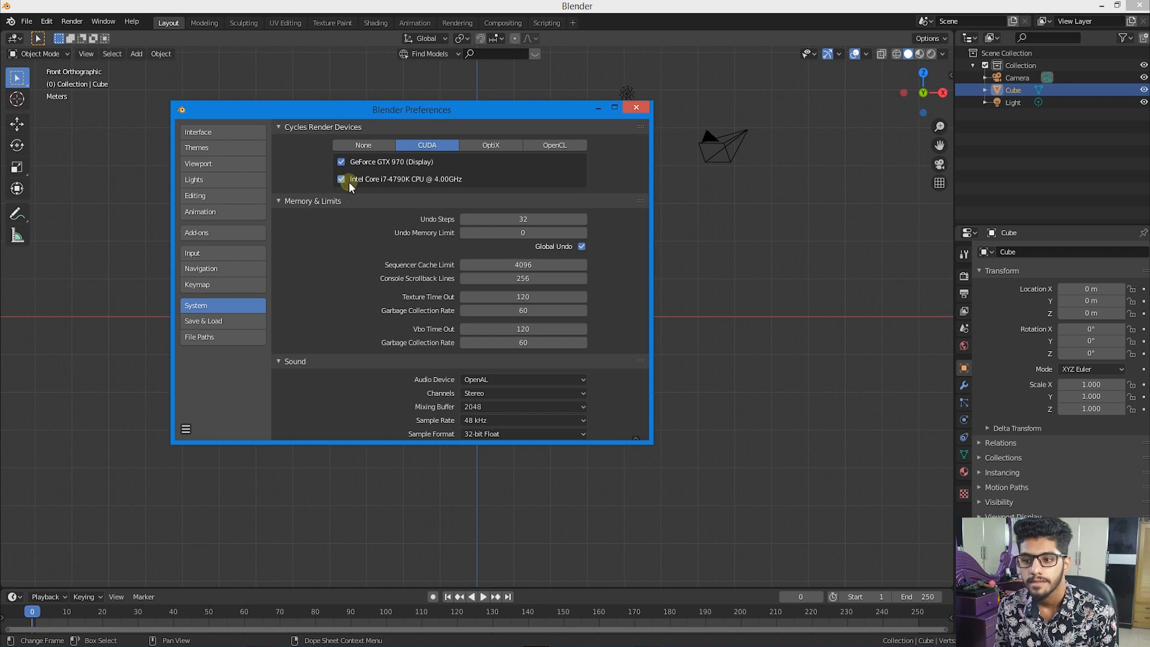
- Set the Undo Steps to 256 and the Undo Memory Limit to 63 in the System preferences
click(520, 219)
drag(520, 219, 168, 285)
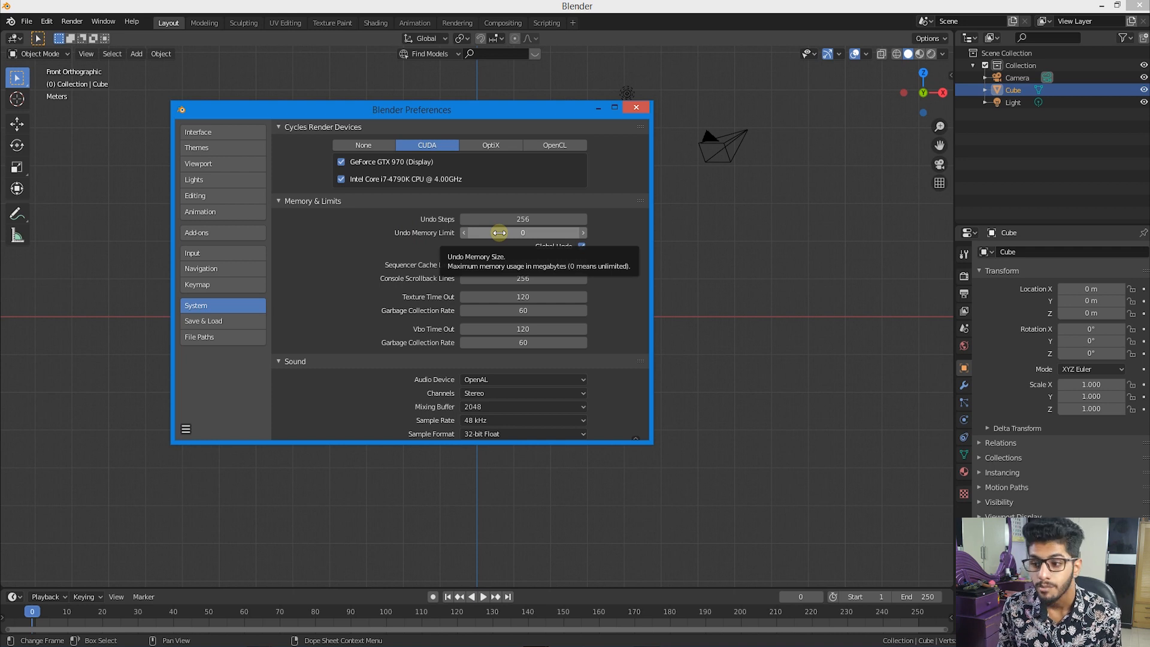
drag(499, 232, 523, 233)
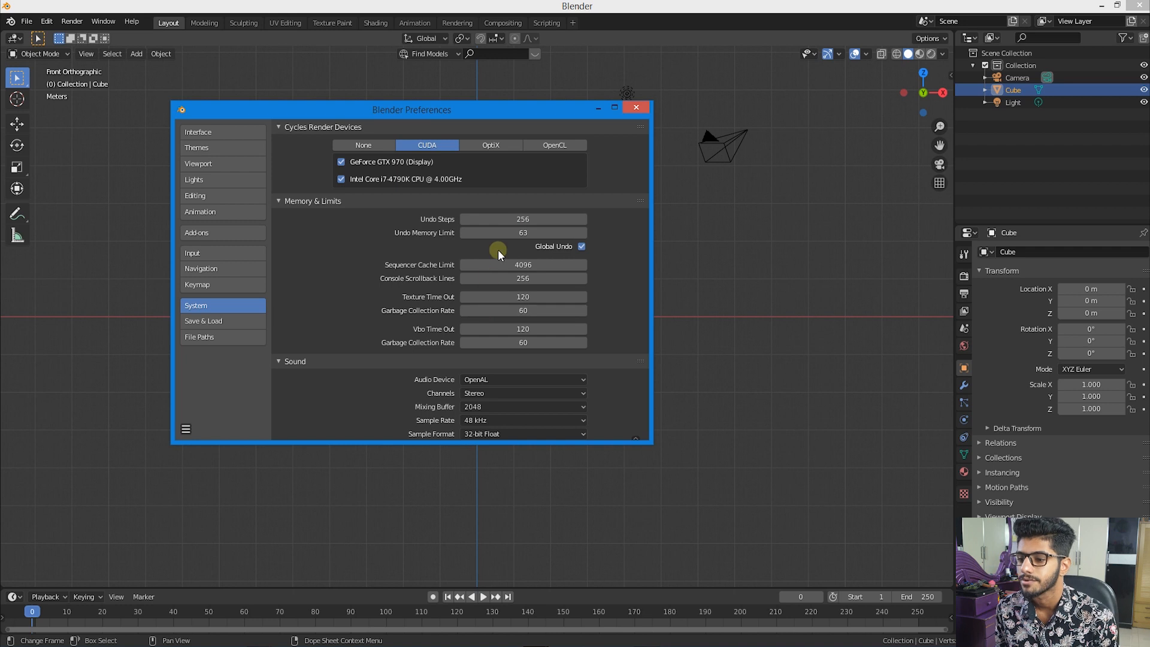
scroll(423, 256, down, 1)
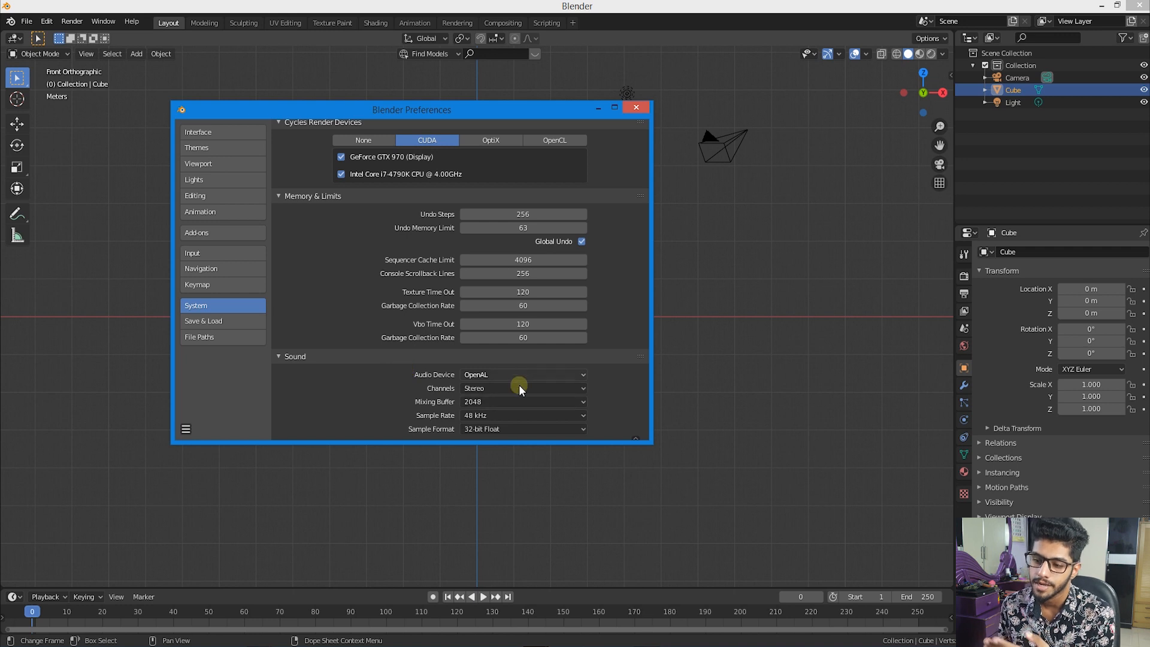
- Review the Save & Load and File Paths sections, save the preferences and close the Preferences window
click(229, 321)
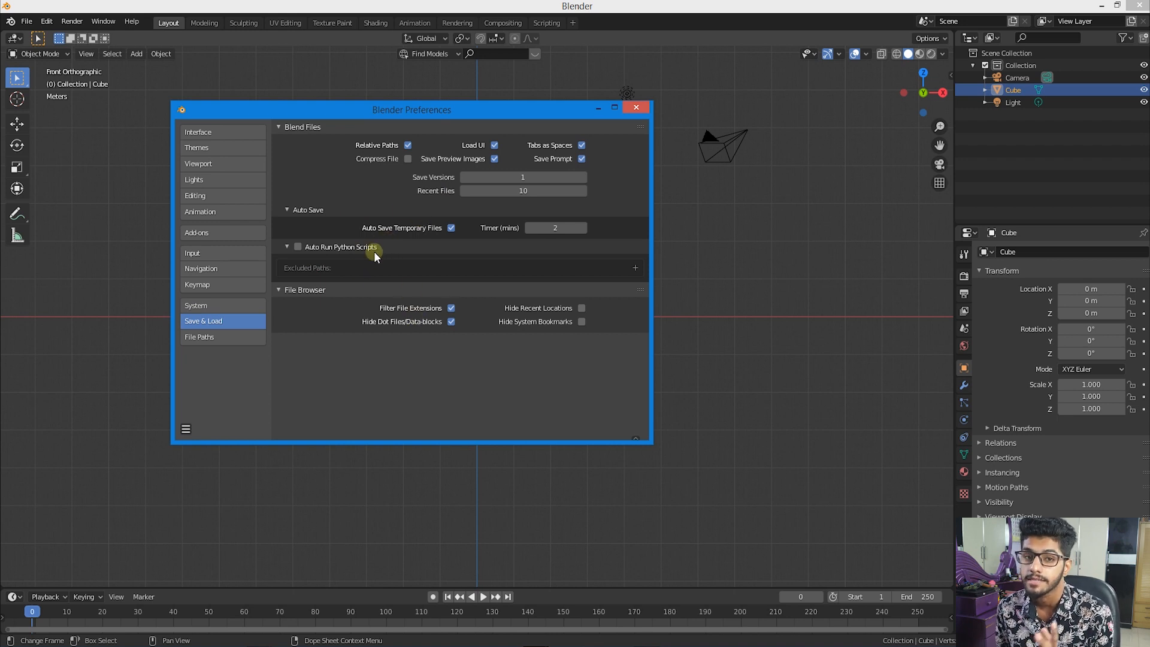
click(193, 336)
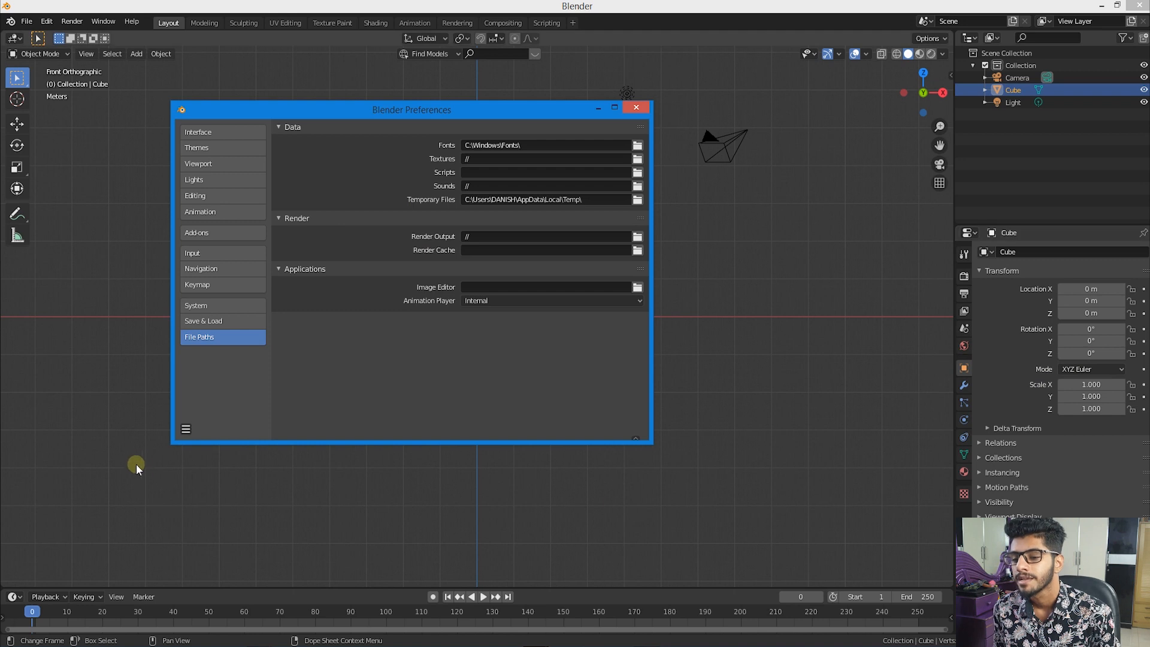
click(183, 432)
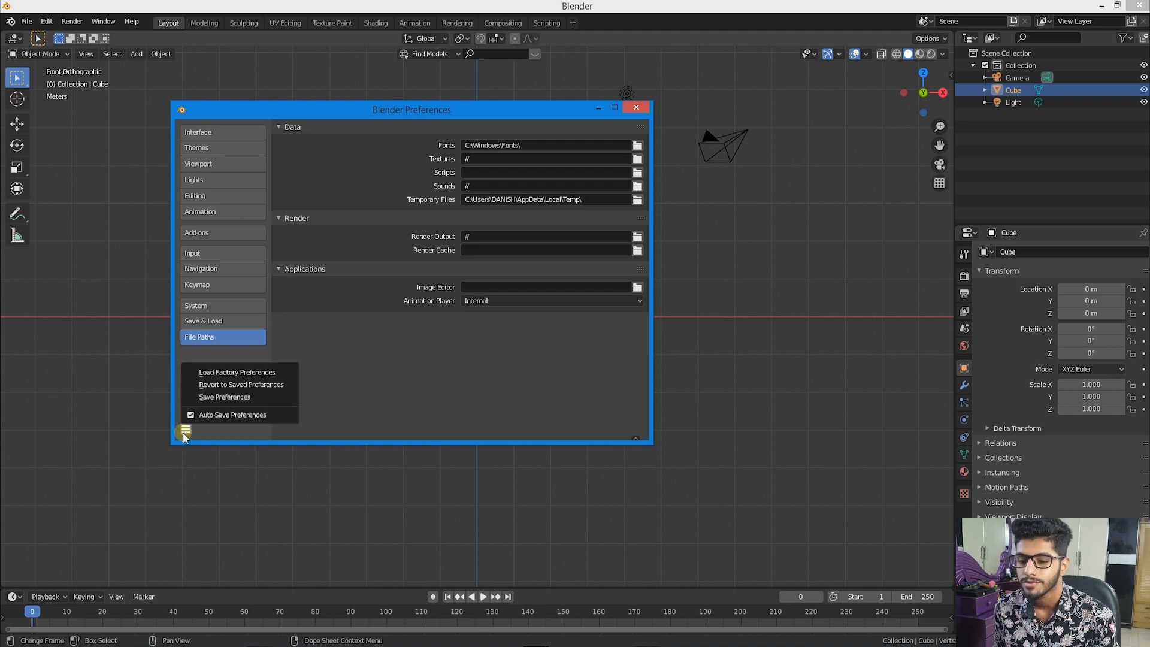
click(207, 397)
click(639, 110)
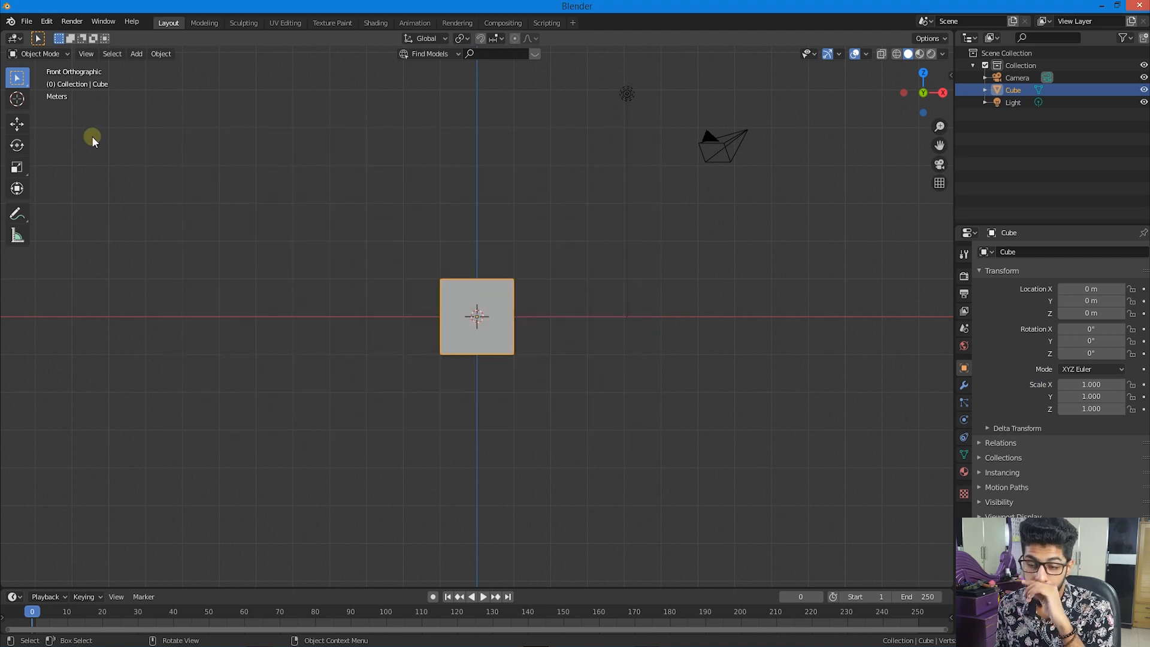
- Create a new General file, discarding the changes to the untitled scene
click(27, 23)
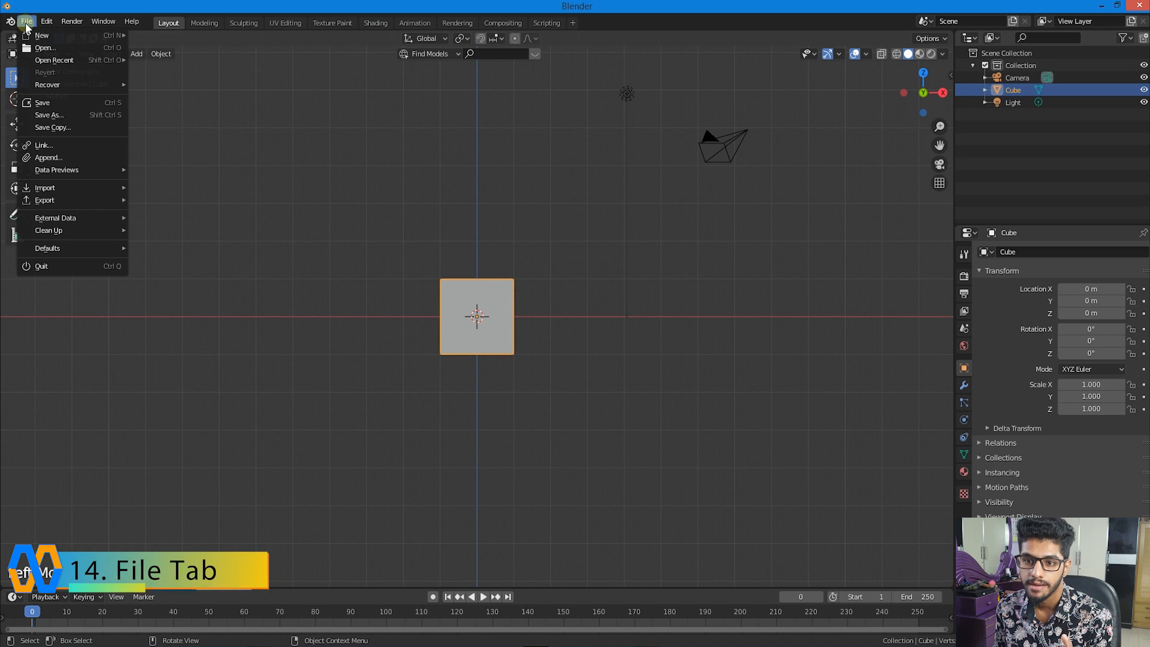
mouse_move(27, 36)
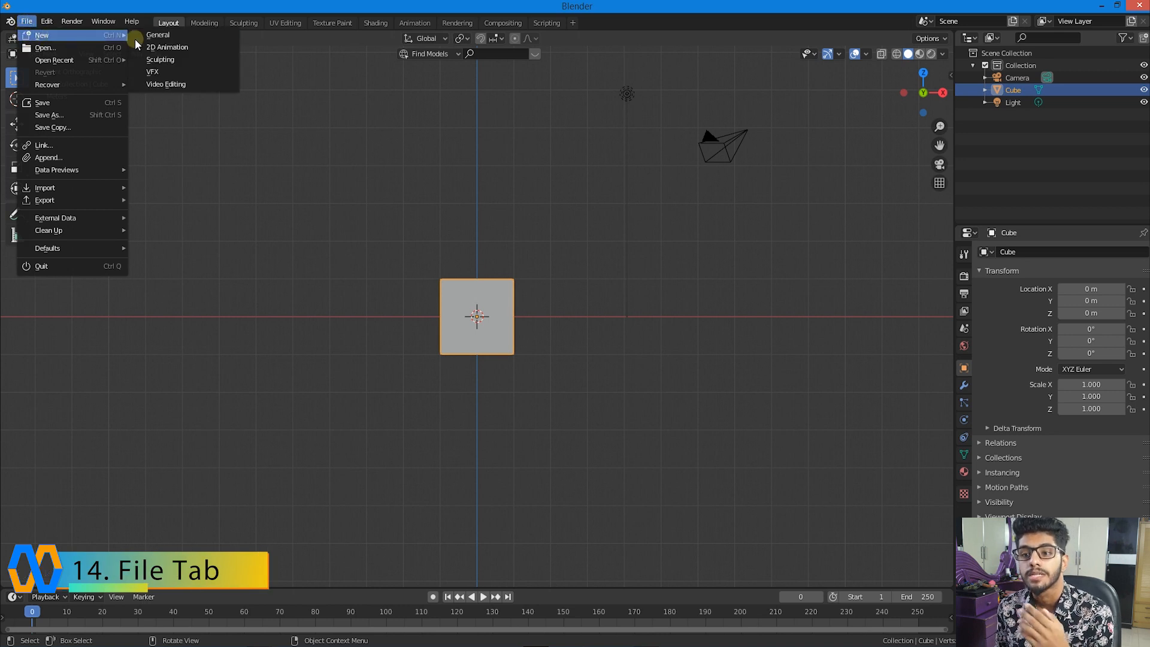
click(154, 35)
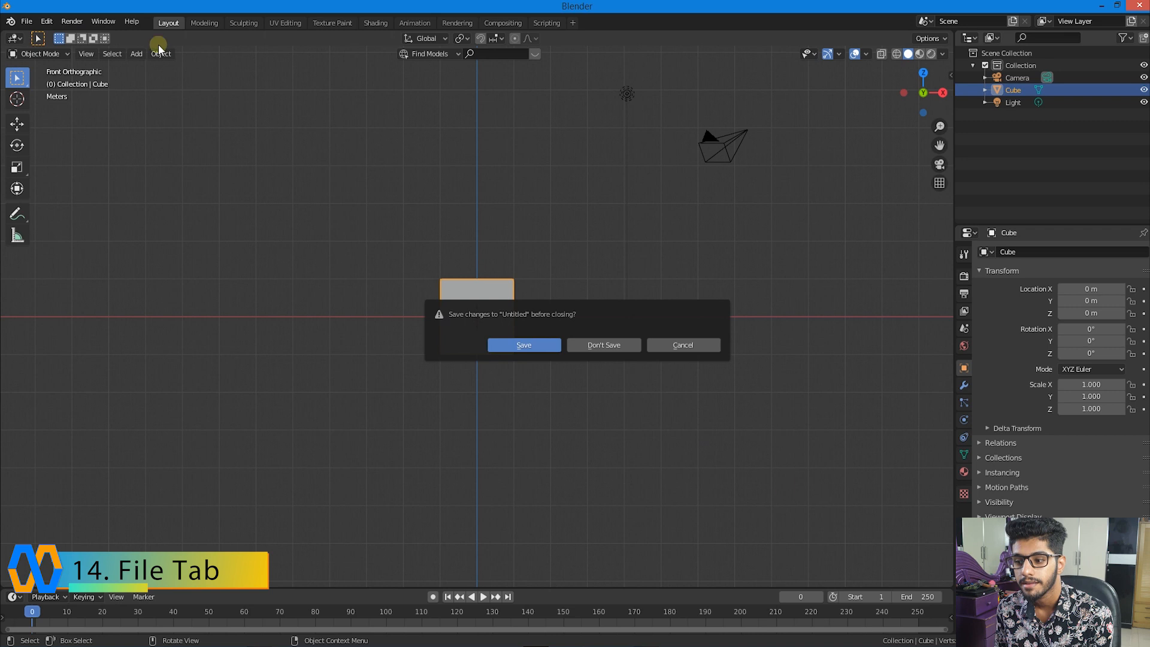
click(601, 343)
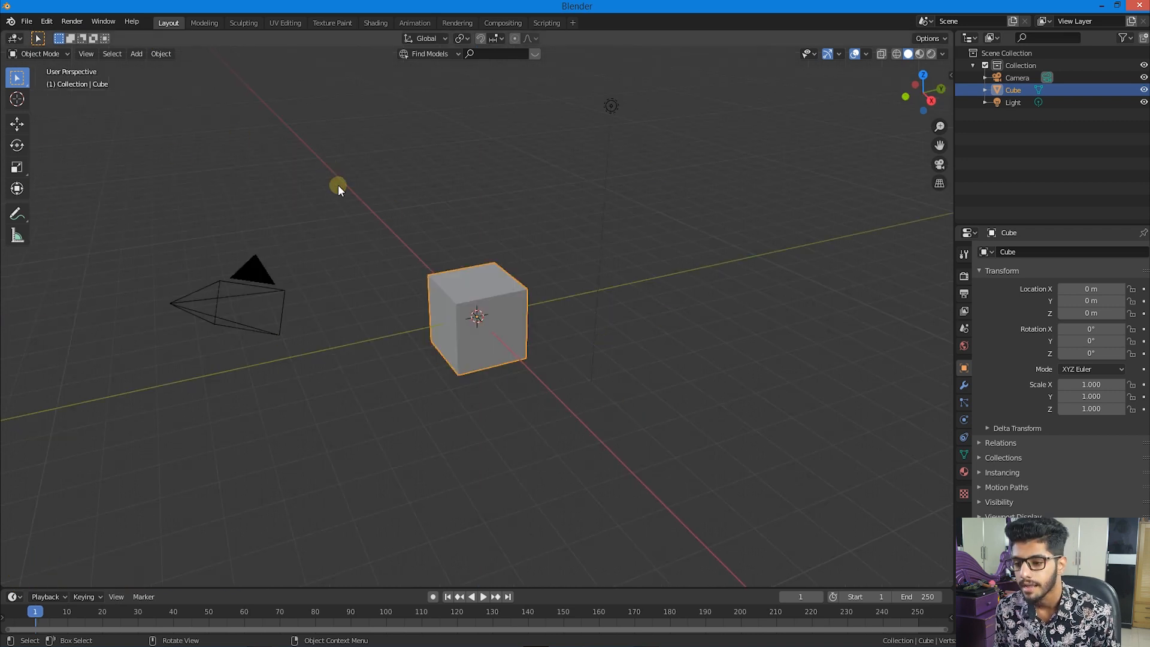
- Call up the New File template choices over the viewport
key(ctrl)
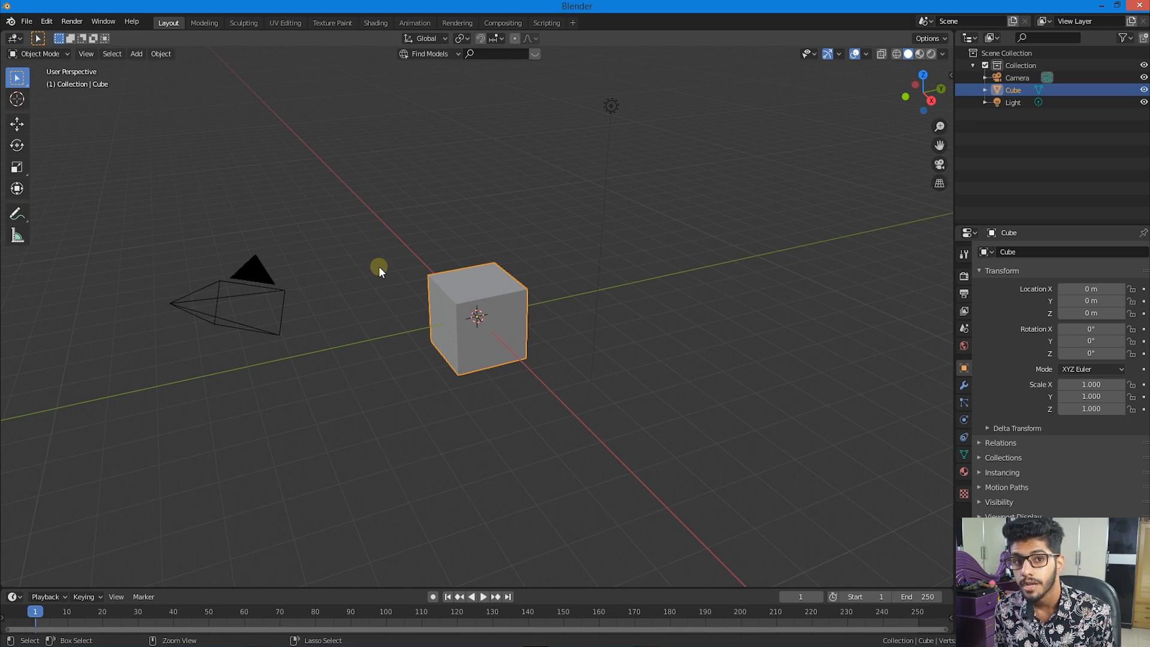
key(ctrl+n)
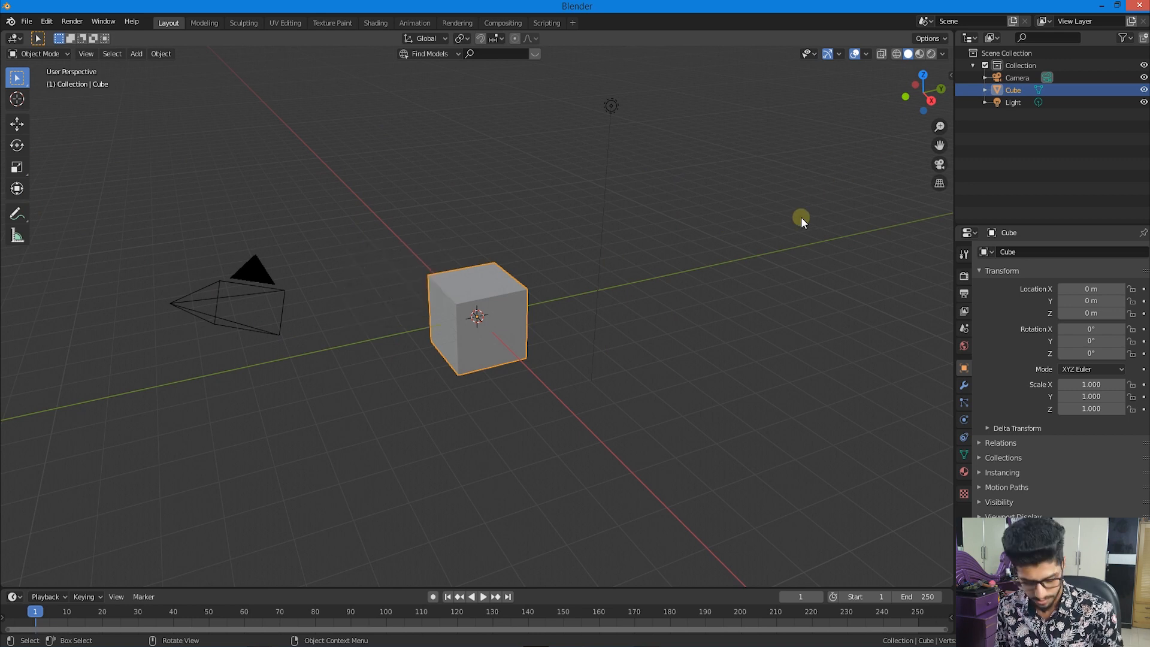
key(n)
click(946, 254)
click(840, 70)
key(n)
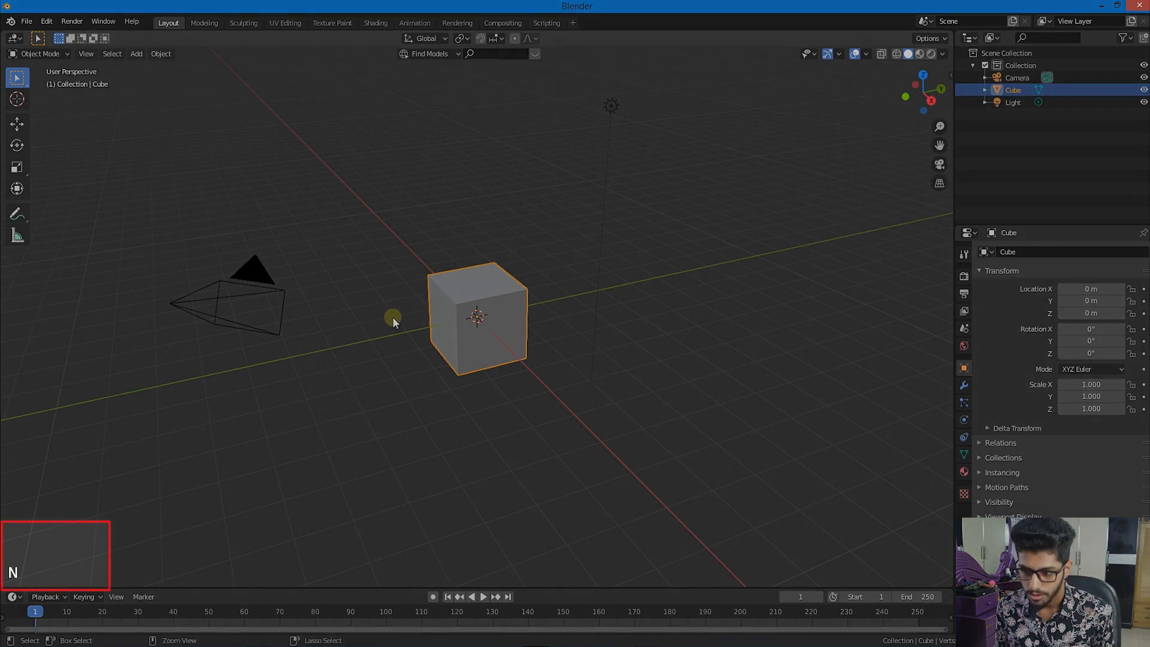
key(ctrl+n)
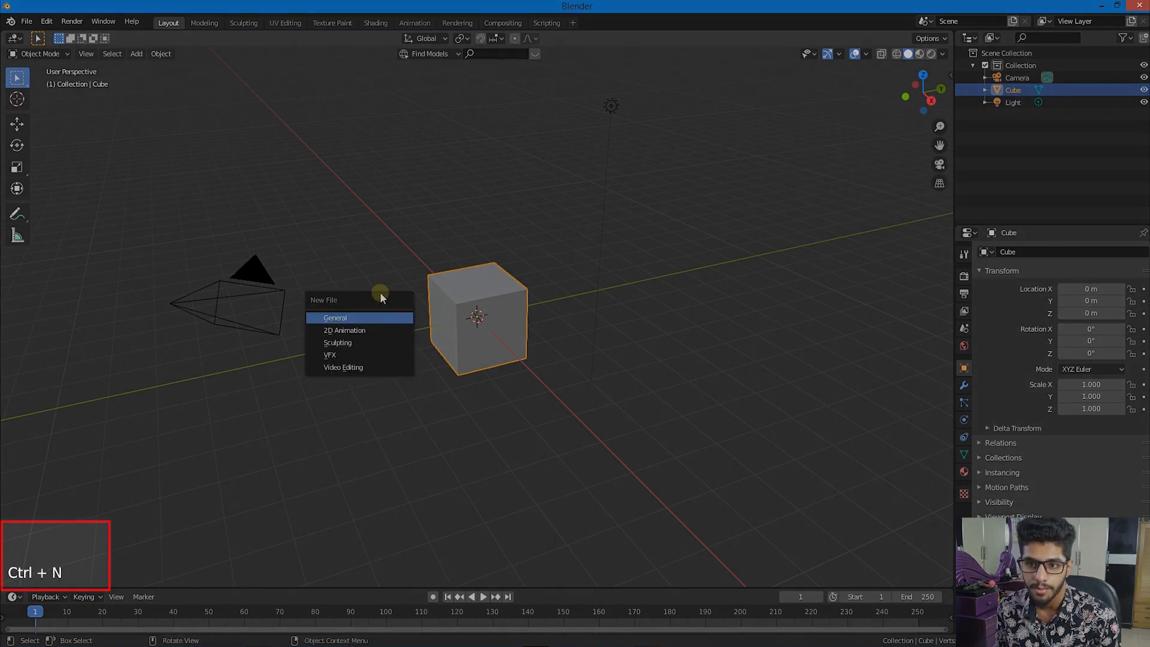
- Review the file commands, including the Open Recent, Recover, Import and Defaults options
click(26, 22)
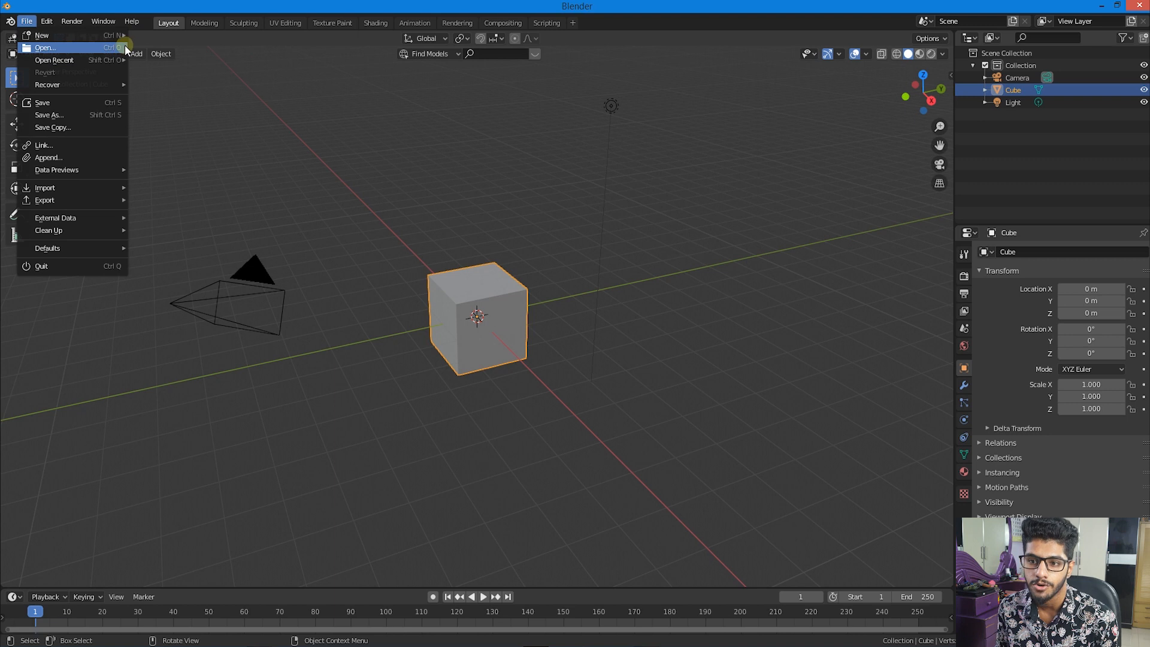
mouse_move(121, 59)
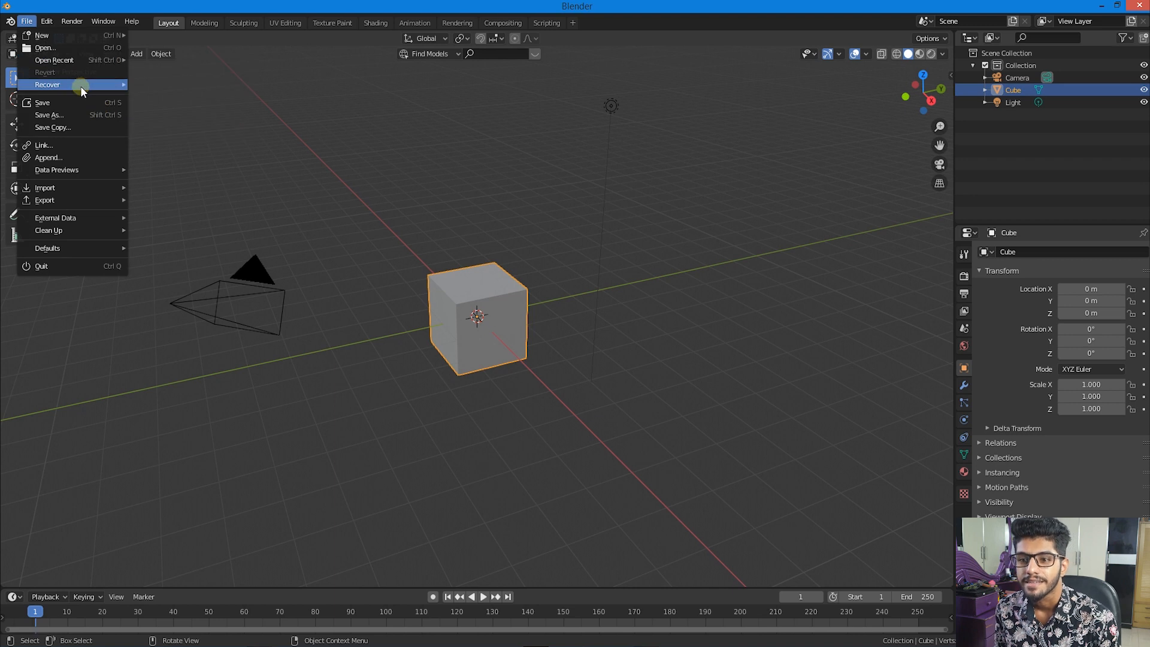
mouse_move(80, 85)
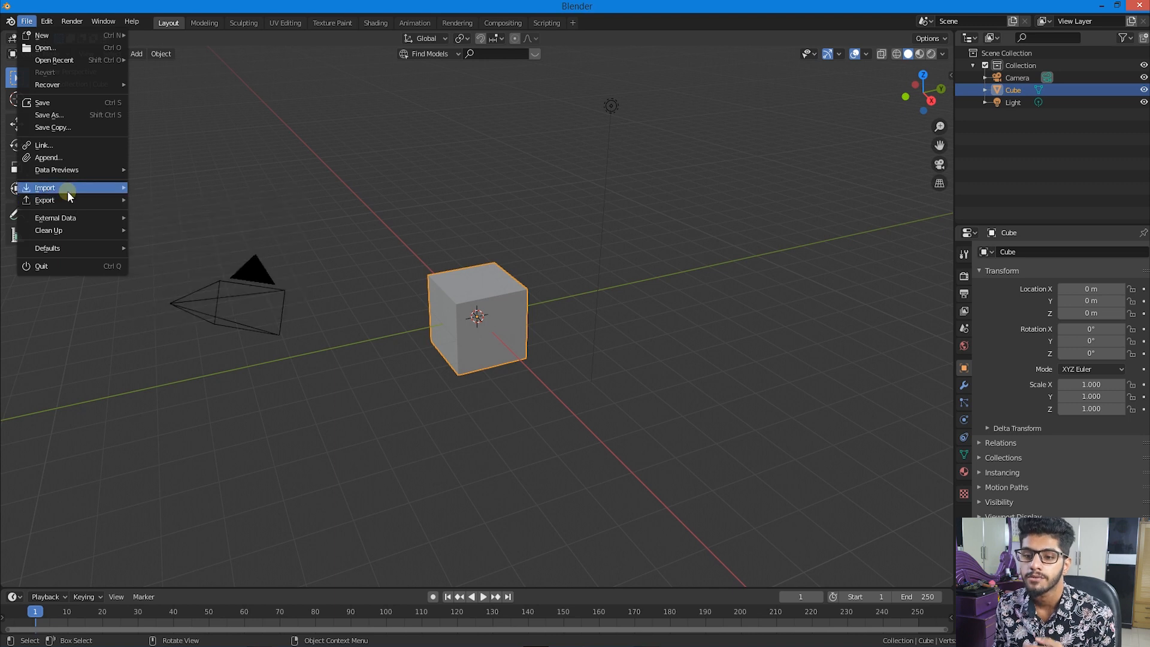
mouse_move(67, 189)
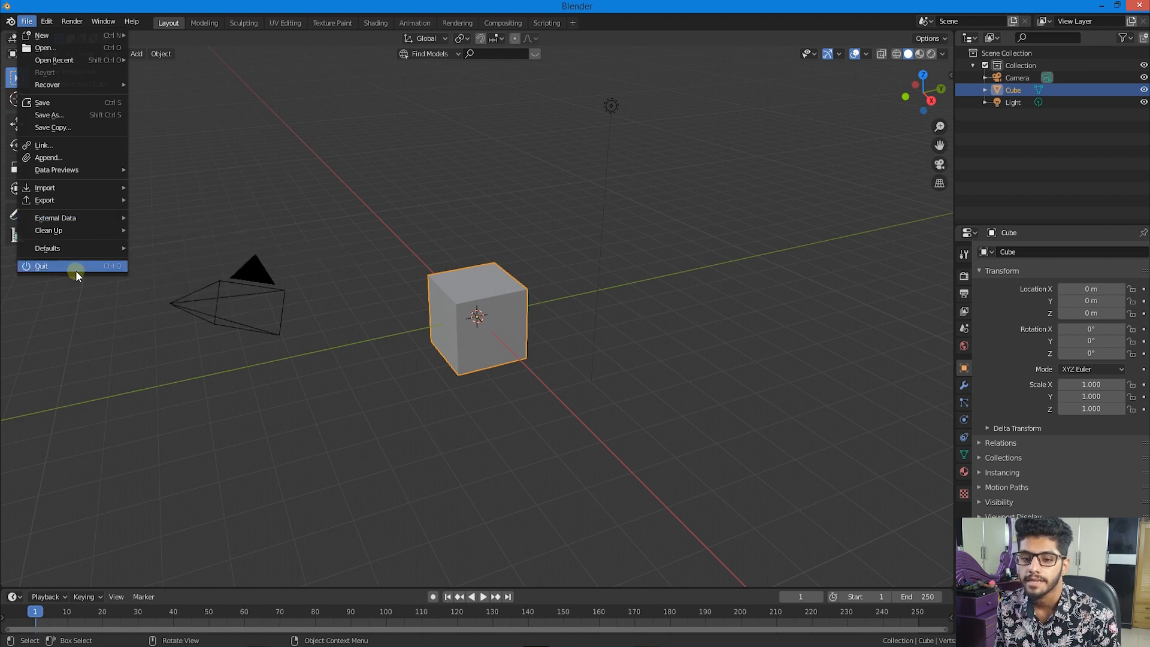
mouse_move(59, 246)
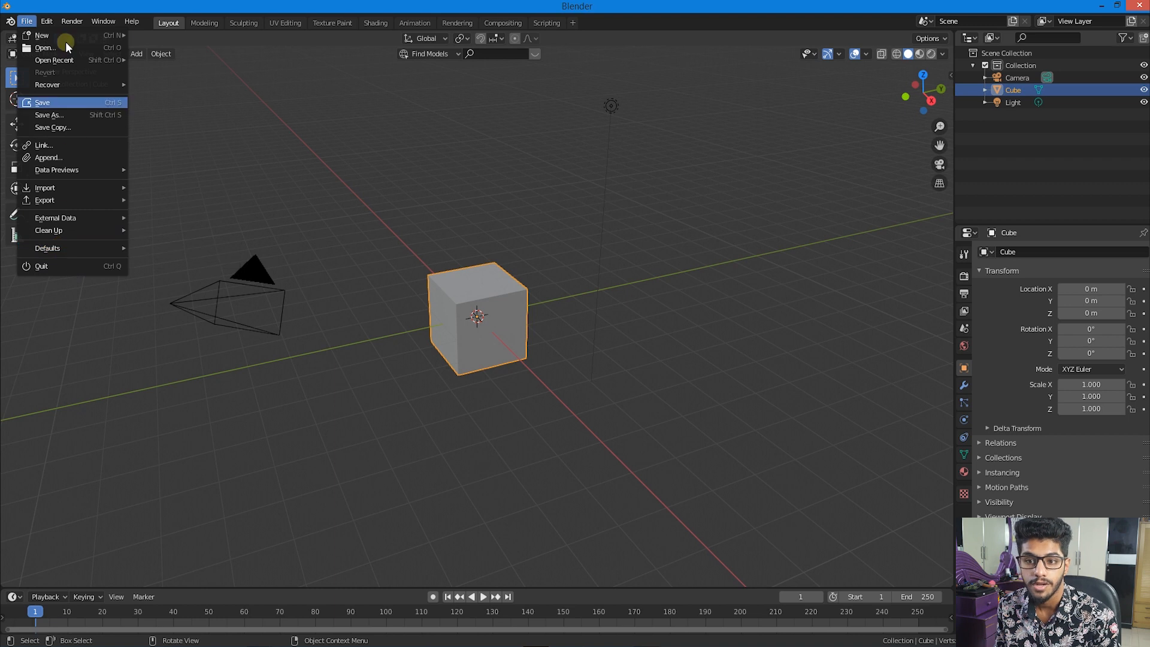
- Review the available Render commands and the Window commands
click(67, 18)
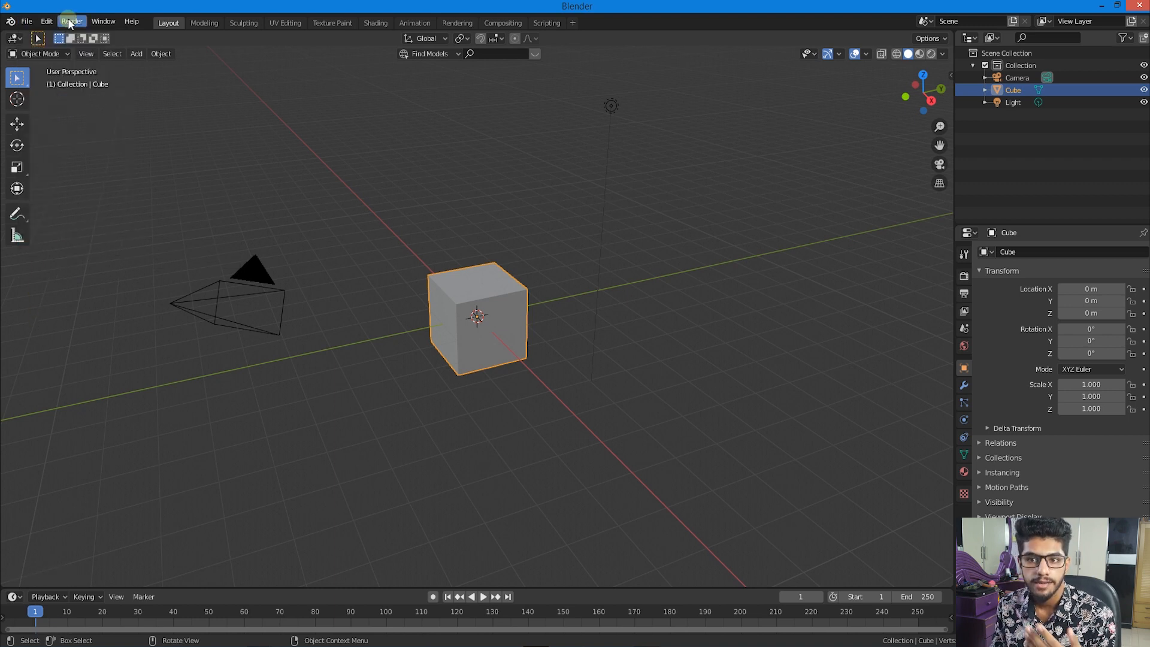
click(69, 21)
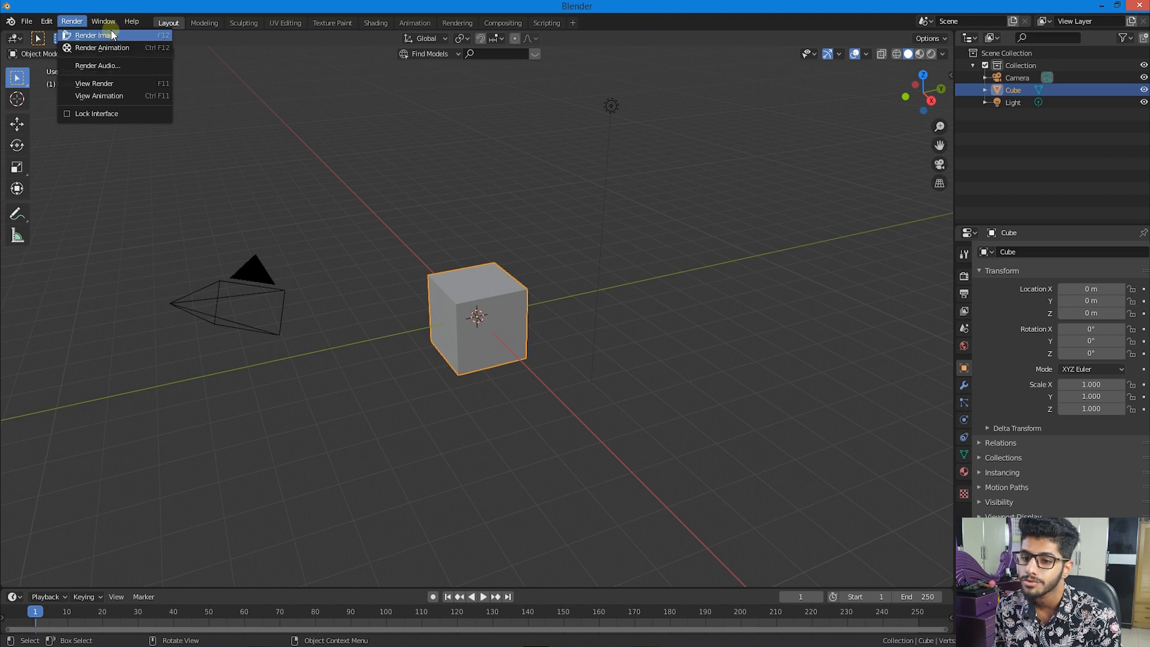
mouse_move(104, 22)
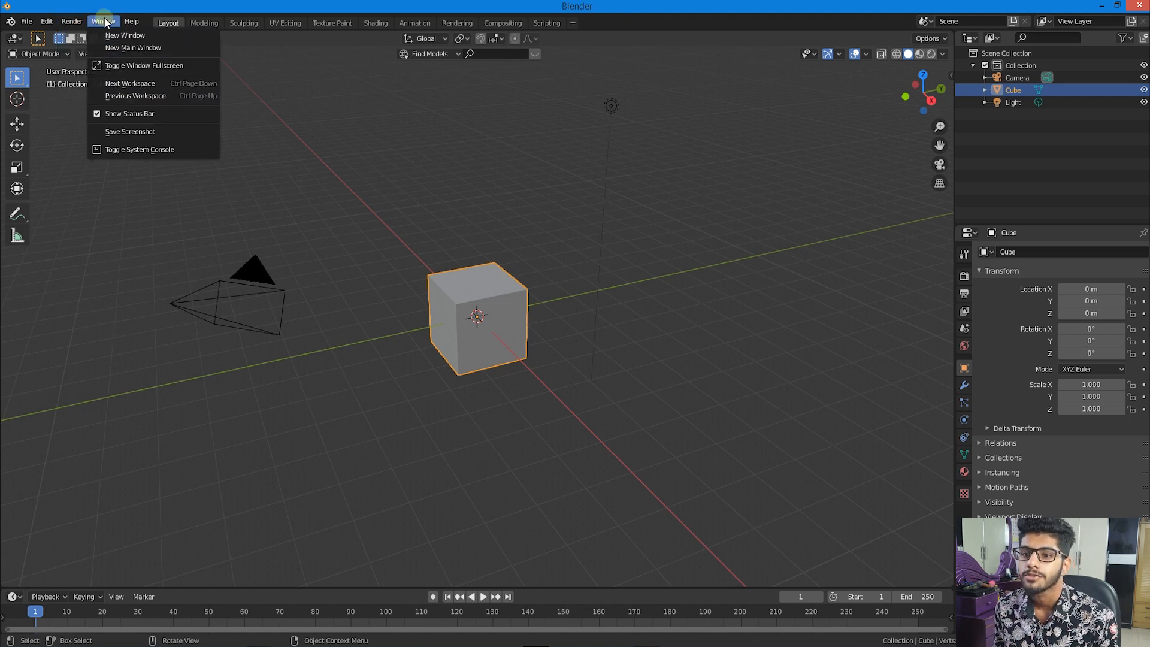